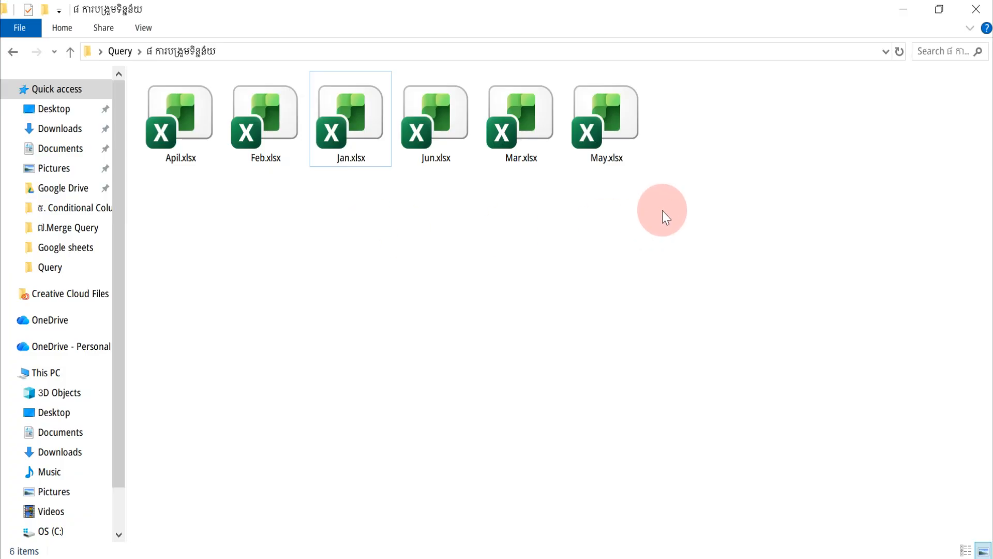
Open all six monthly workbooks in the folder together: Apil, Feb, Jan, Jun, Mar and May.
{"action": "left_click_drag", "start_coordinate": [663, 210], "coordinate": [138, 86]}
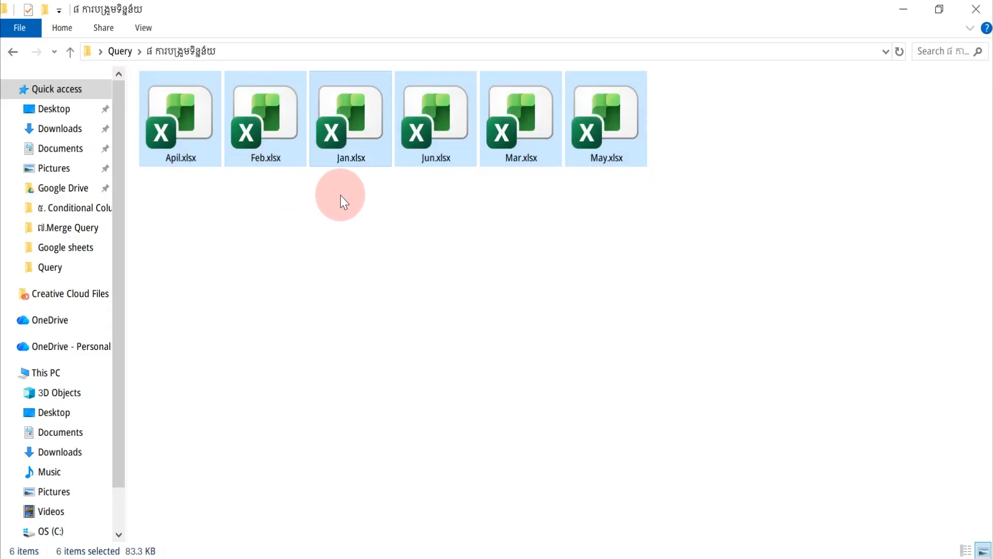
{"action": "right_click", "coordinate": [366, 117]}
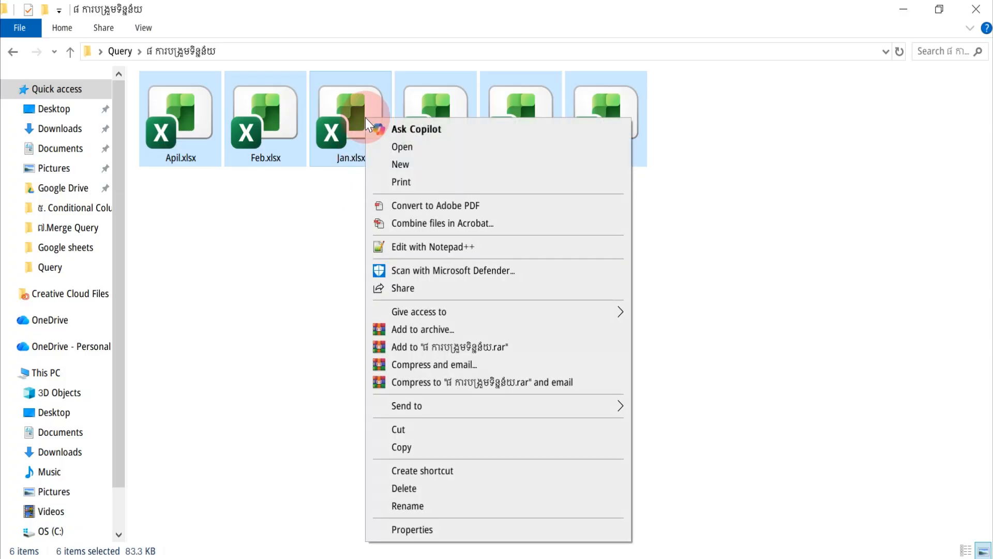
{"action": "left_click", "coordinate": [401, 146]}
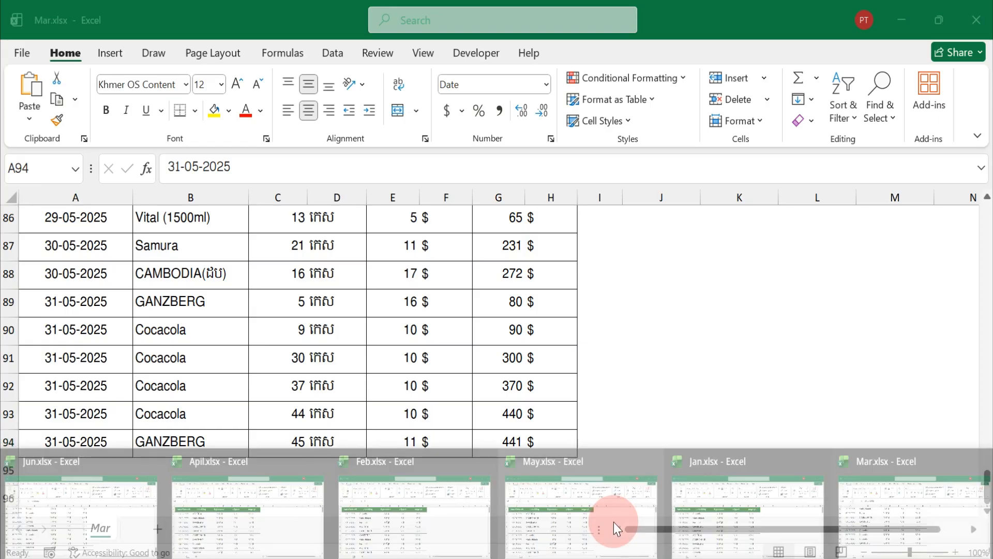
Look through the sales tables in the open monthly workbooks, ending with the start of the Mar sheet.
{"action": "left_click", "coordinate": [615, 524]}
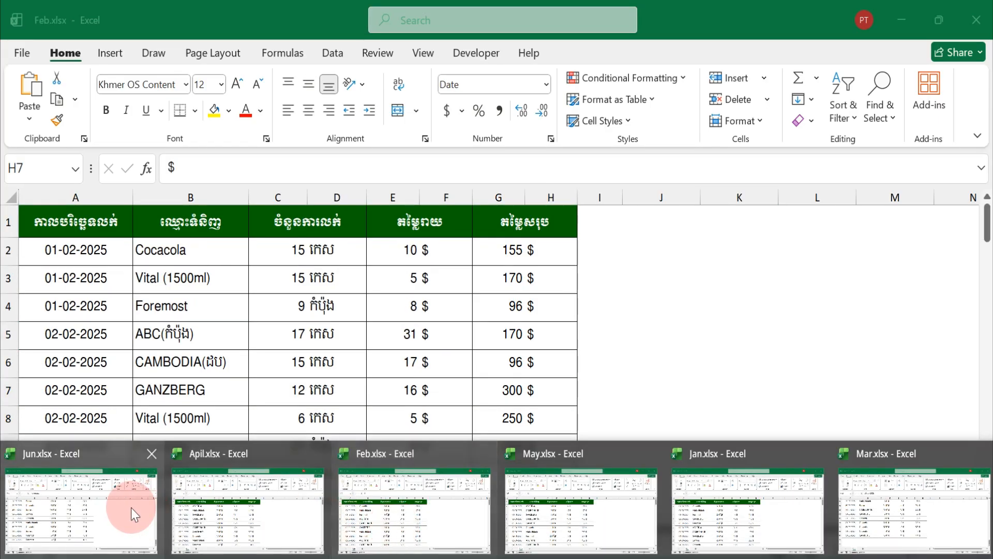
{"action": "left_click", "coordinate": [93, 489]}
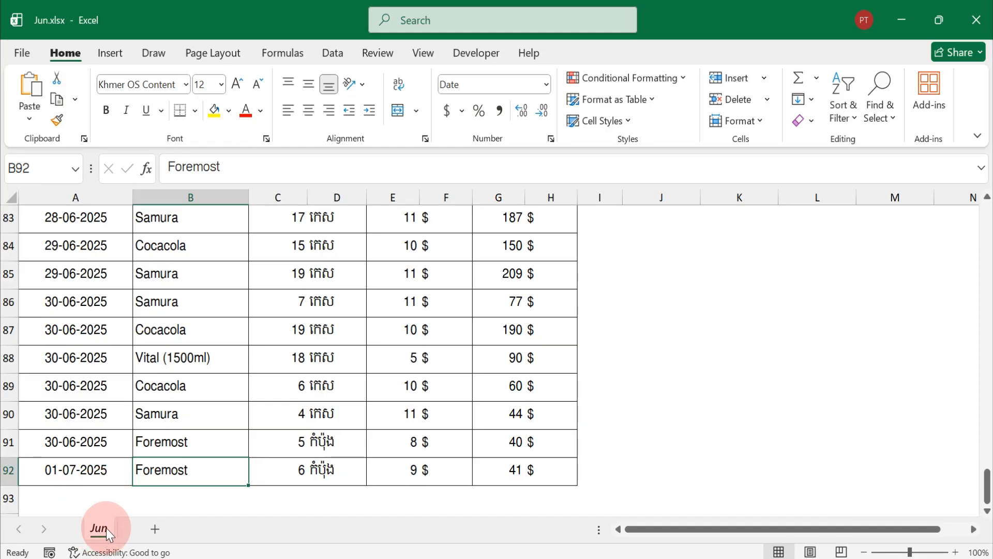
{"action": "left_click", "coordinate": [289, 543]}
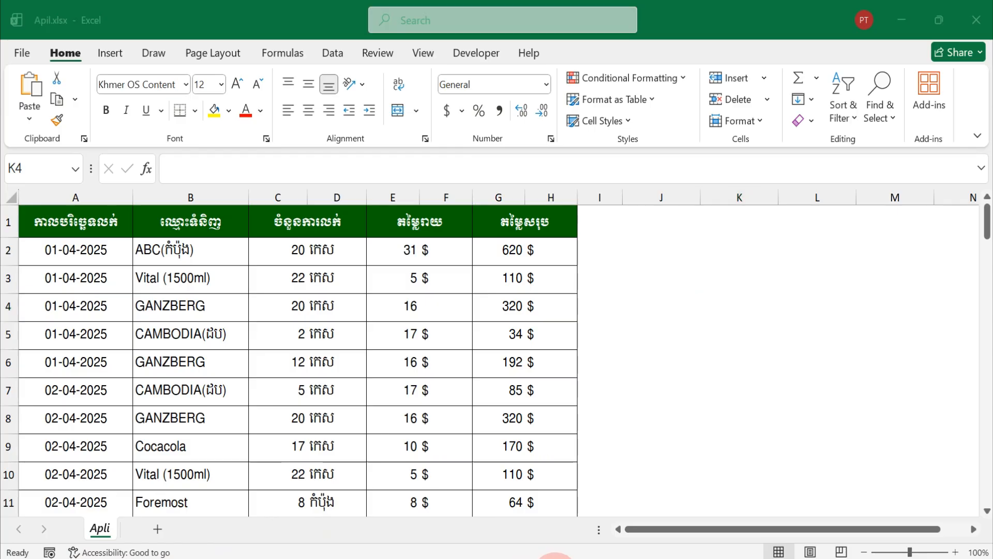
{"action": "left_click", "coordinate": [876, 515]}
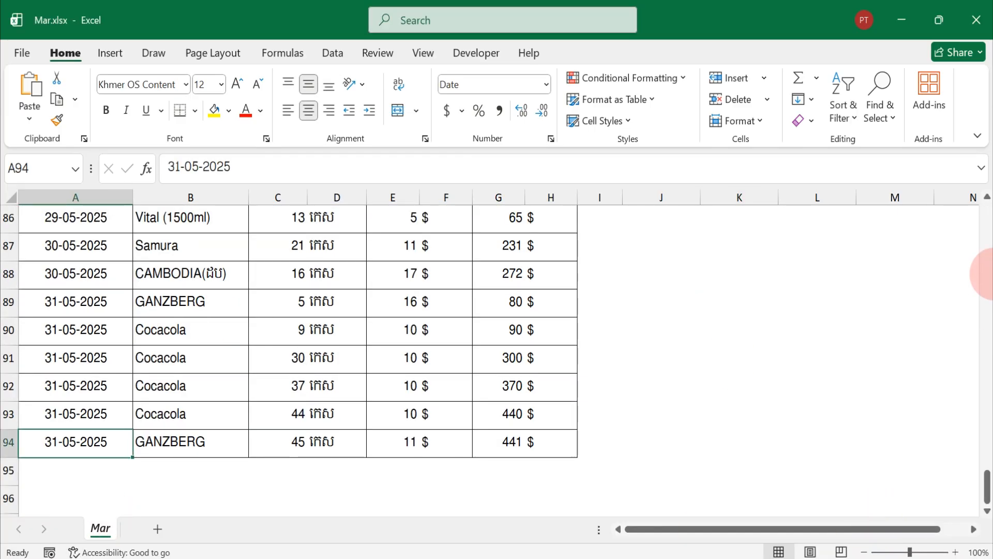
{"action": "left_click_drag", "start_coordinate": [988, 482], "coordinate": [985, 167]}
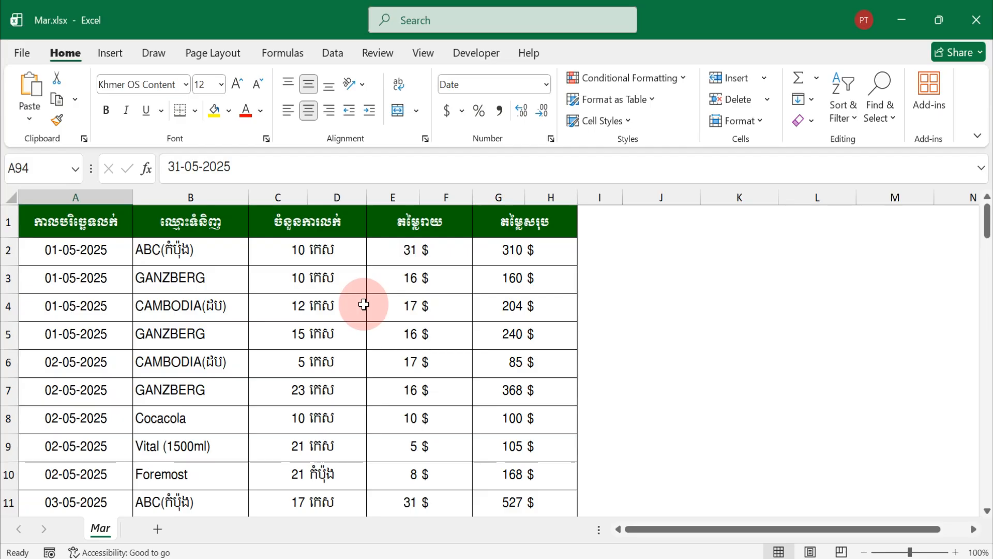
{"action": "left_click", "coordinate": [333, 53]}
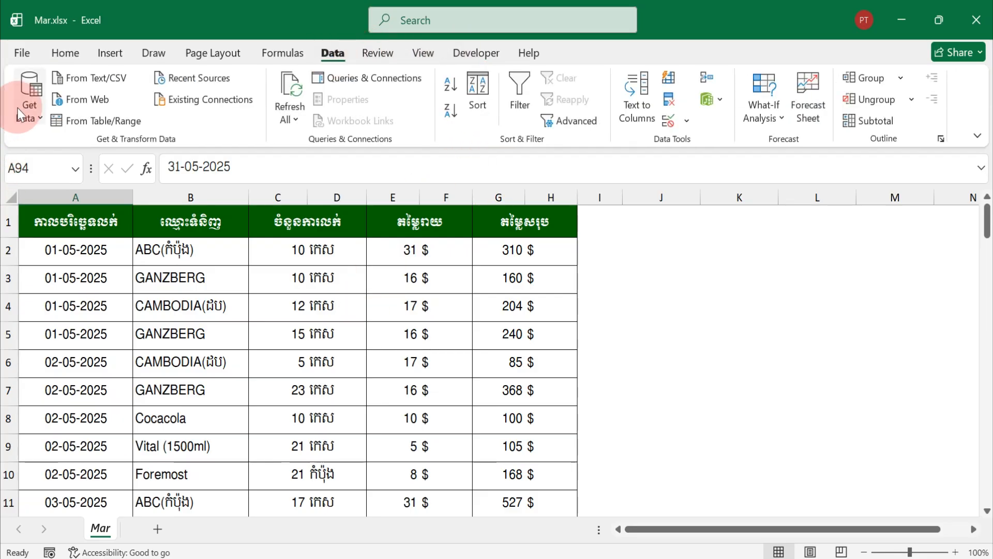
{"action": "left_click", "coordinate": [16, 118]}
{"action": "left_click", "coordinate": [158, 101]}
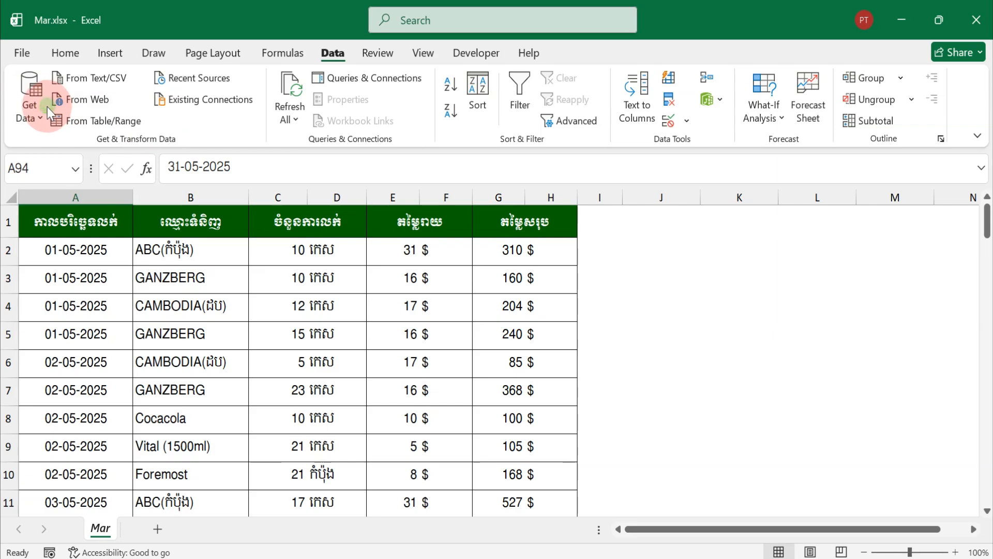
{"action": "left_click", "coordinate": [45, 108]}
{"action": "mouse_move", "coordinate": [87, 145]}
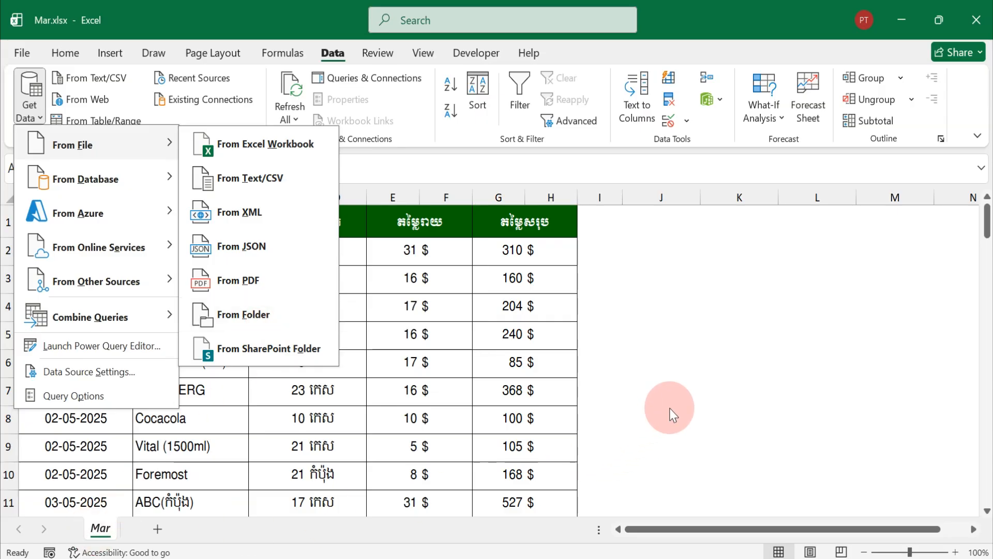
{"action": "left_click", "coordinate": [684, 388]}
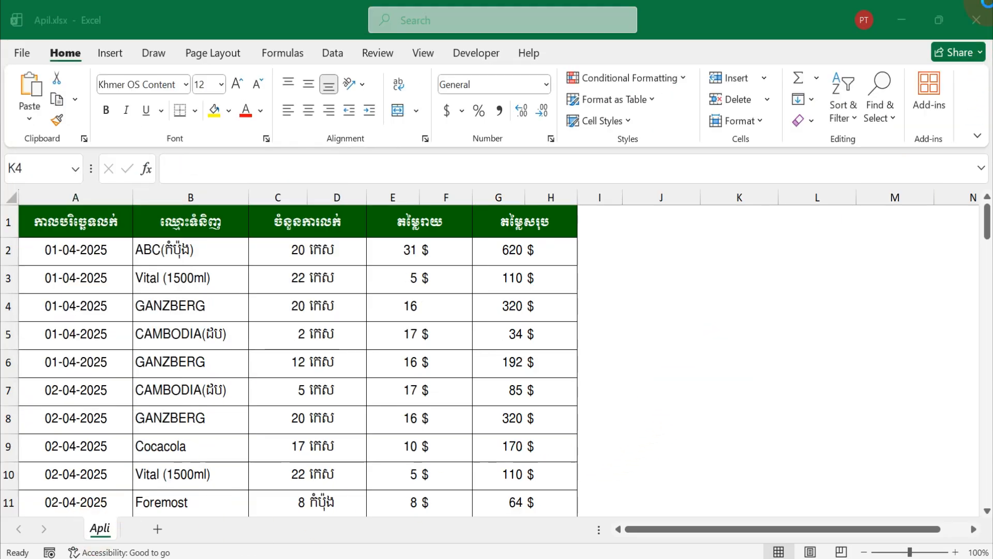
Close all the open monthly workbooks and return to their folder.
{"action": "left_click", "coordinate": [988, 5]}
{"action": "left_click", "coordinate": [989, 5]}
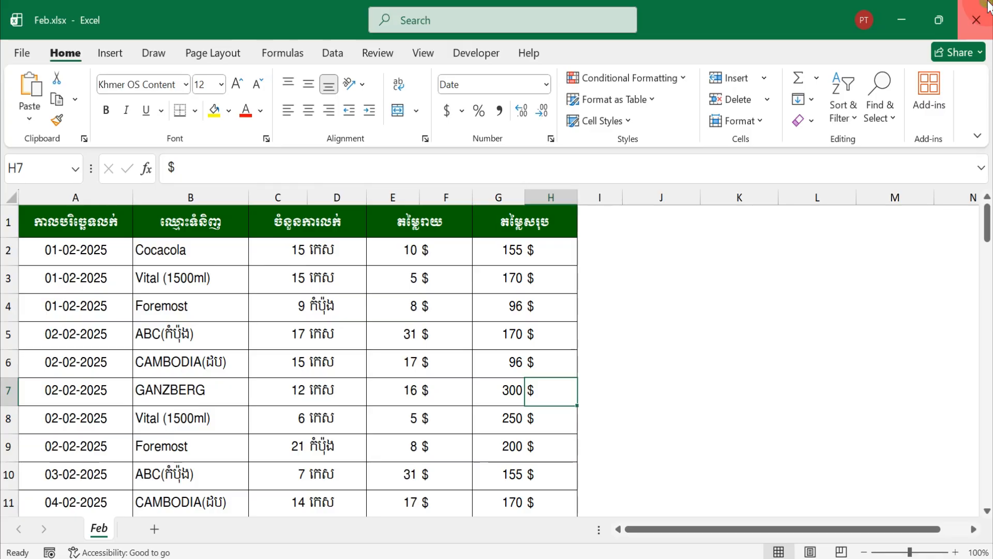
{"action": "left_click", "coordinate": [987, 7]}
{"action": "left_click", "coordinate": [983, 21]}
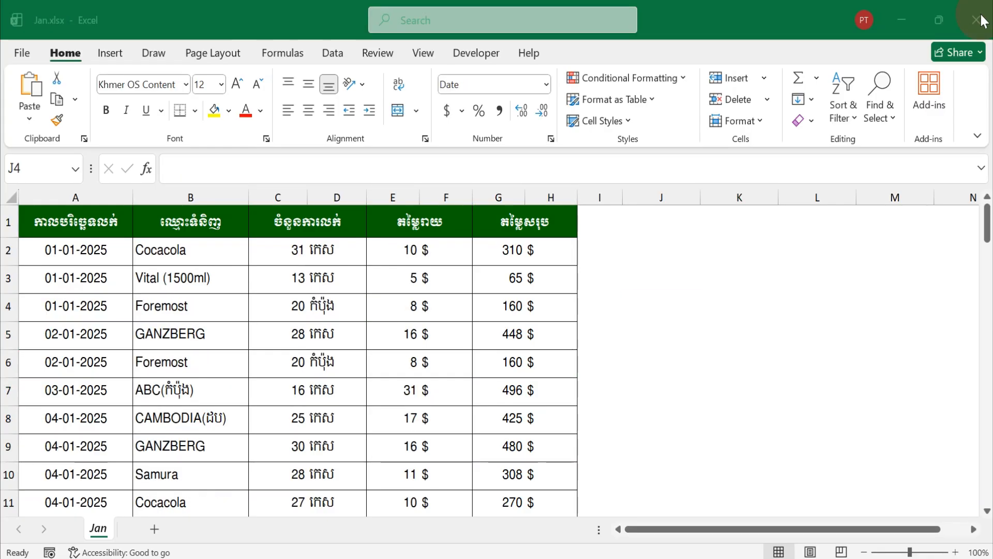
{"action": "left_click", "coordinate": [983, 20]}
{"action": "left_click", "coordinate": [460, 257]}
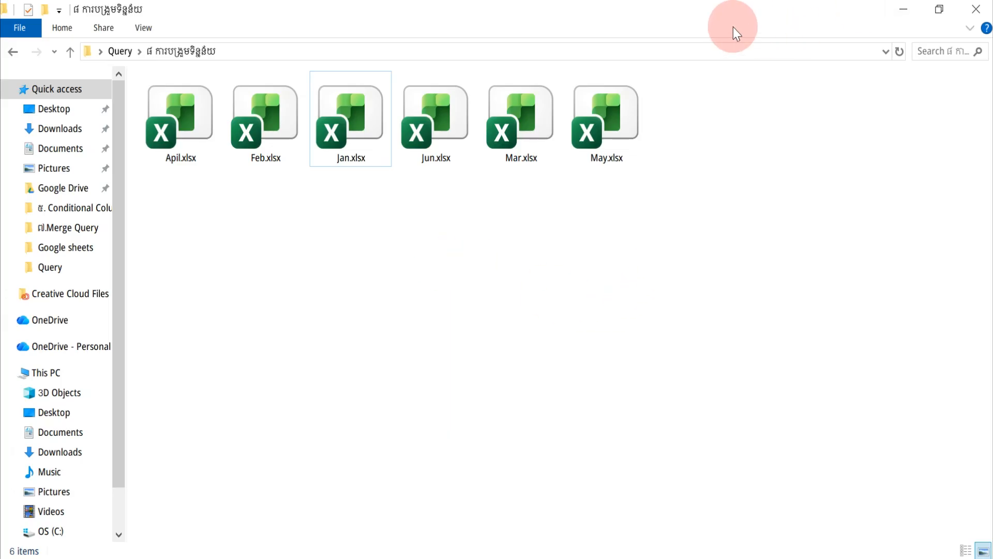
Create a new Excel worksheet file named Data.xlsx on the desktop and open it.
{"action": "left_click", "coordinate": [937, 9]}
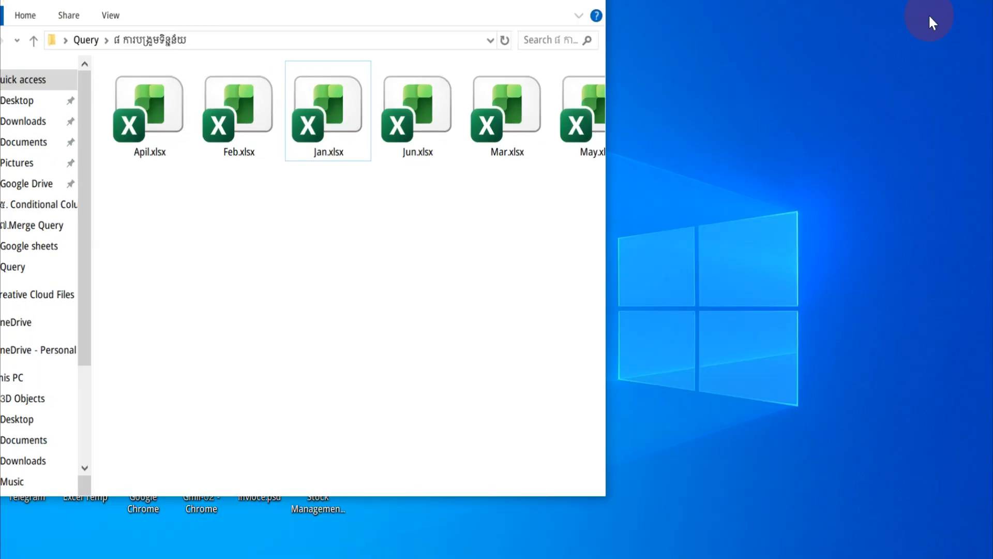
{"action": "right_click", "coordinate": [750, 76]}
{"action": "mouse_move", "coordinate": [782, 207]}
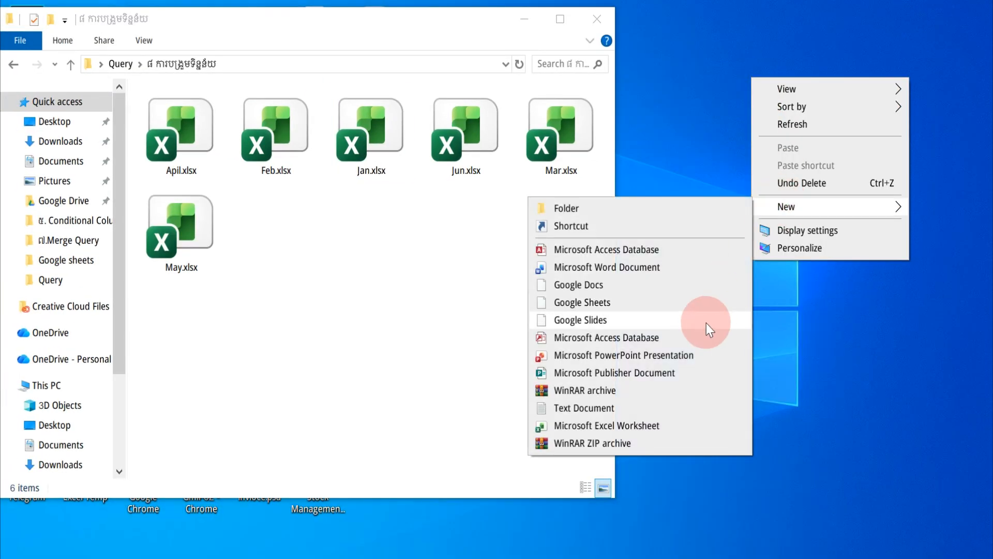
{"action": "left_click", "coordinate": [676, 405]}
{"action": "type", "text": "Data"}
{"action": "key", "text": "Return"}
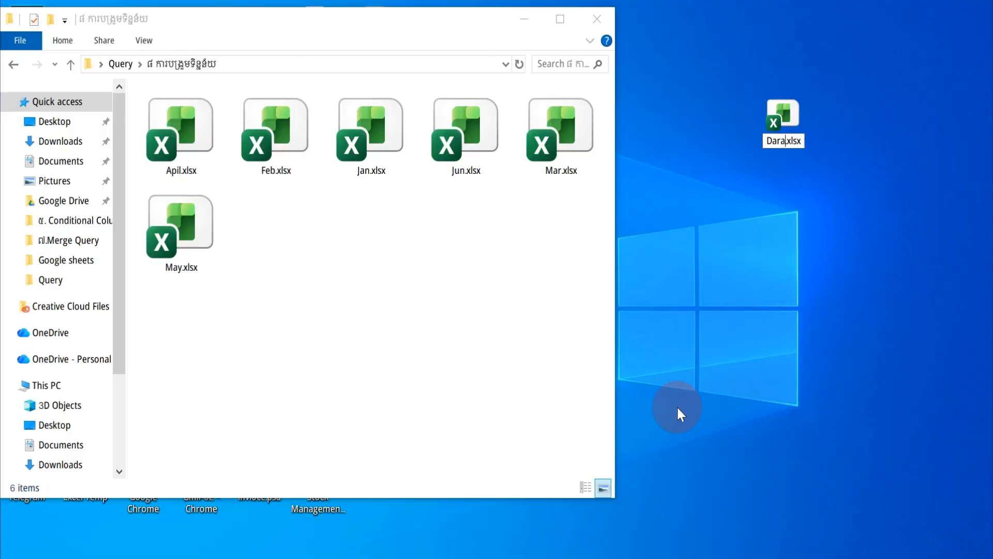
{"action": "key", "text": "Return"}
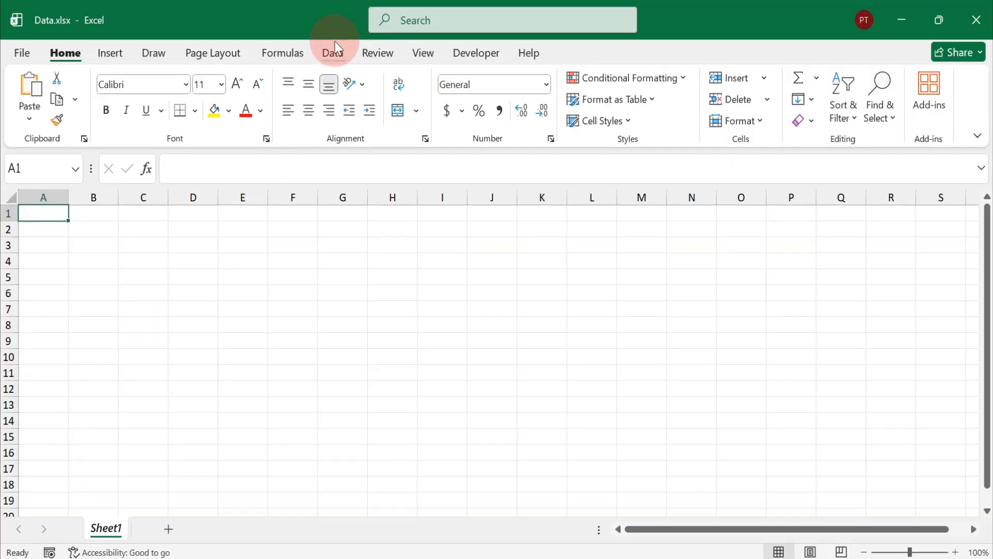
Start an import from an Excel workbook, choosing Jan.xlsx in the folder ៨ ការបង្រួមទិន្នន័យ inside Query.
{"action": "left_click", "coordinate": [328, 53]}
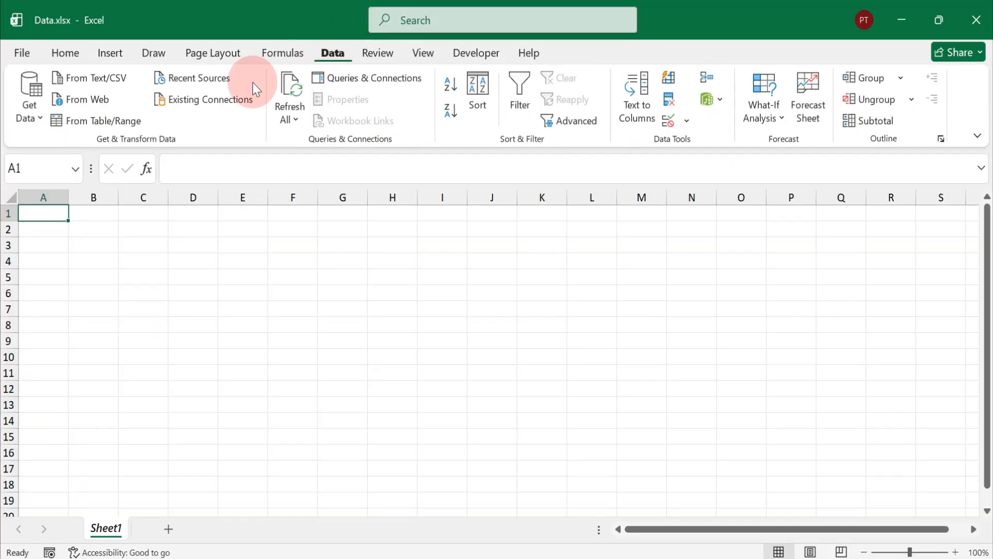
{"action": "left_click", "coordinate": [35, 107]}
{"action": "mouse_move", "coordinate": [132, 153]}
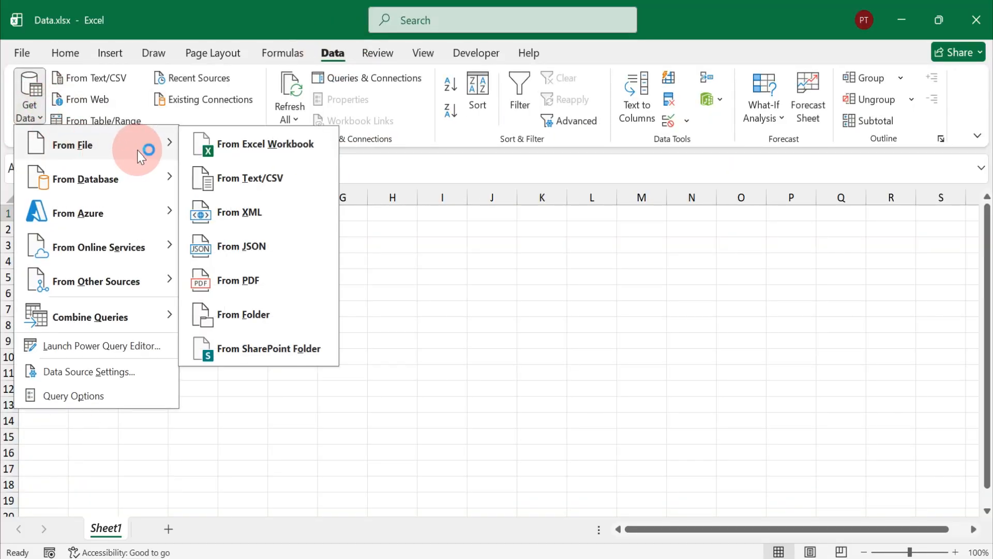
{"action": "left_click", "coordinate": [263, 151]}
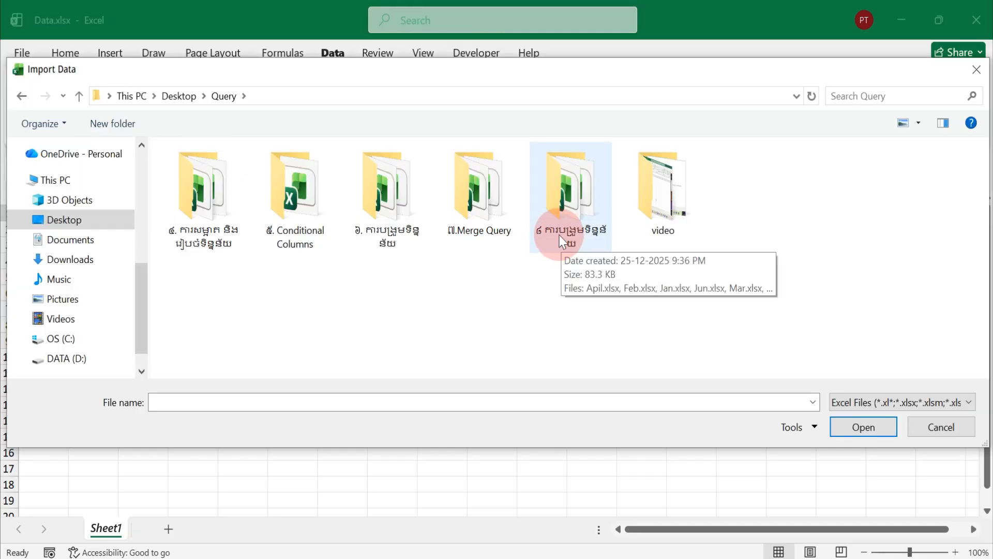
{"action": "double_click", "coordinate": [560, 233]}
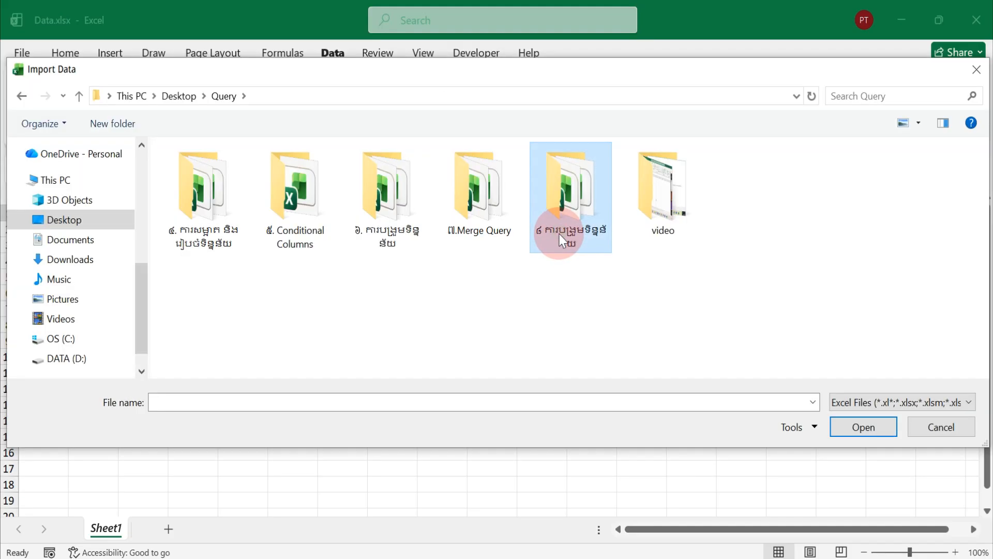
{"action": "left_click", "coordinate": [206, 210]}
{"action": "left_click", "coordinate": [864, 427]}
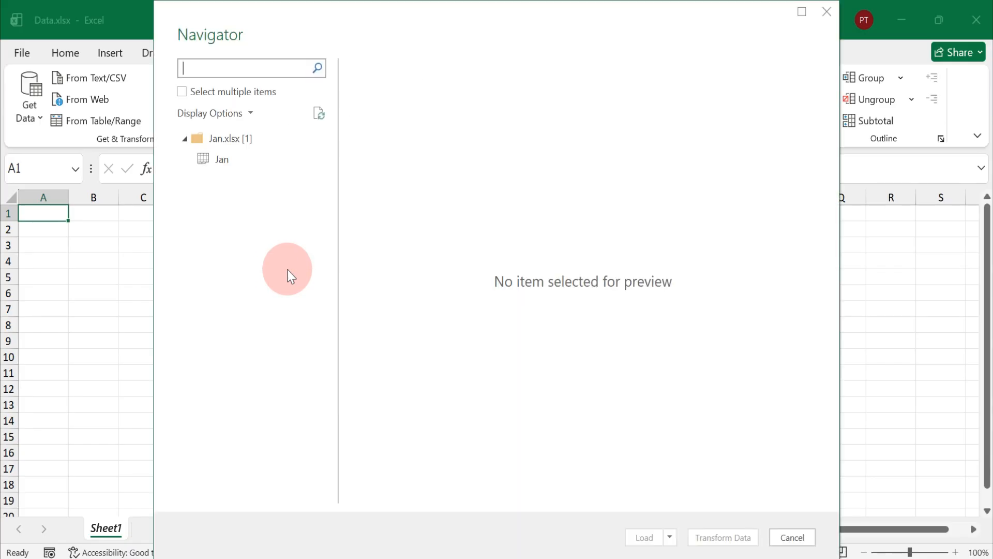
Load the Jan sheet as a connection-only query.
{"action": "left_click", "coordinate": [219, 164]}
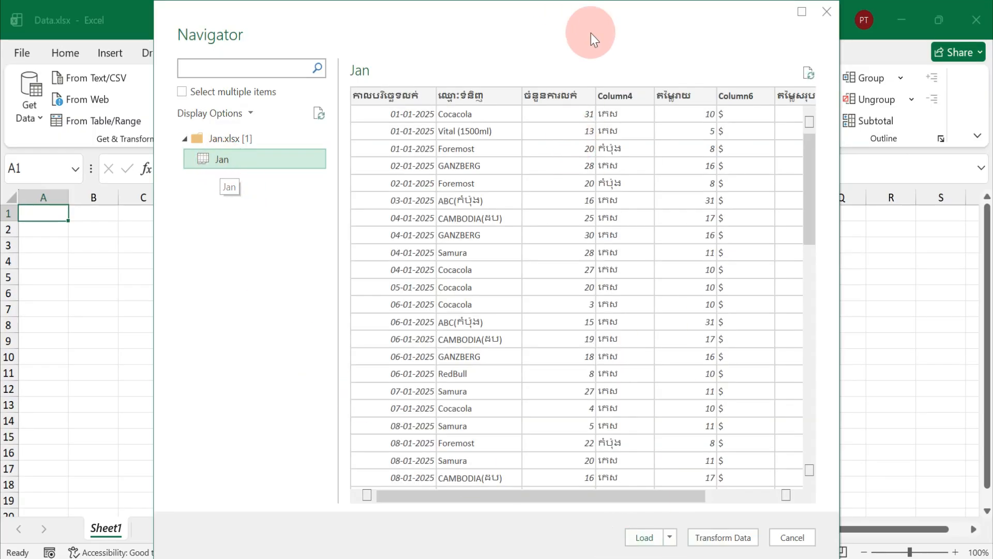
{"action": "left_click", "coordinate": [669, 538]}
{"action": "left_click", "coordinate": [690, 534]}
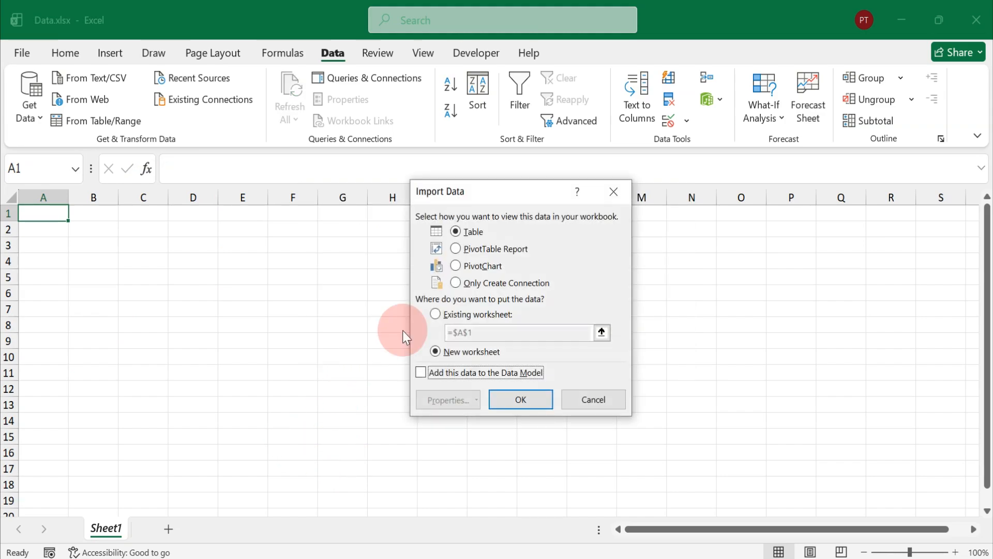
{"action": "left_click", "coordinate": [456, 283]}
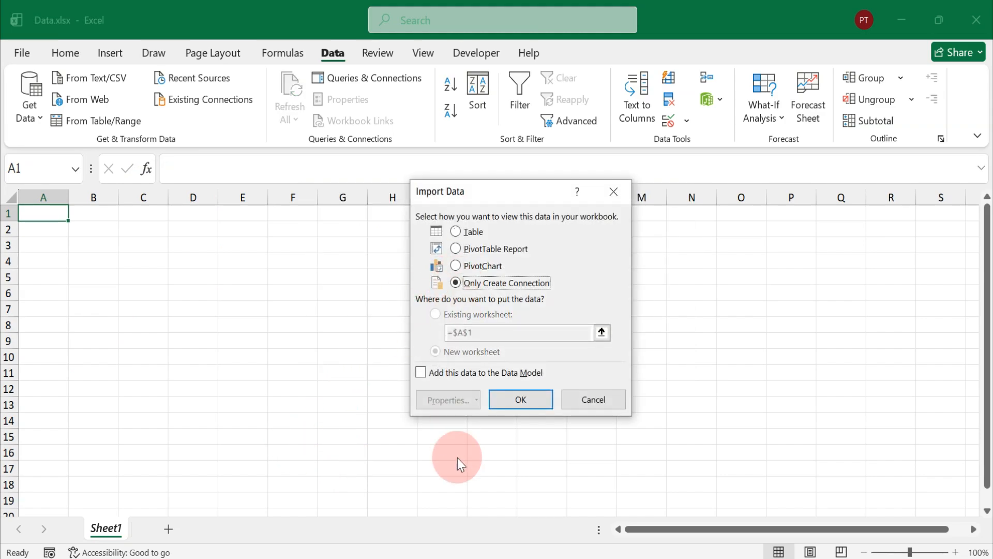
{"action": "left_click", "coordinate": [518, 399]}
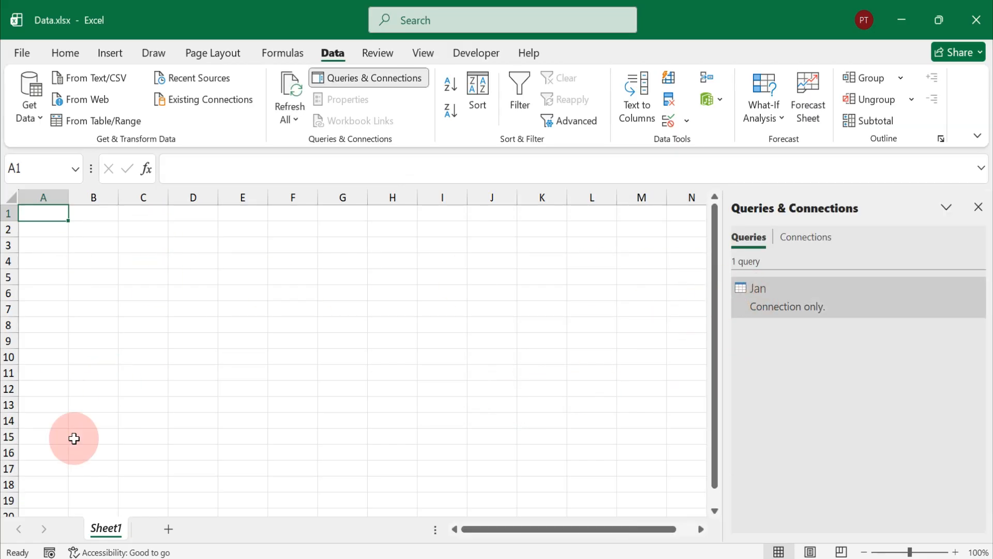
Rename the worksheet Sheet1 as Data.
{"action": "double_click", "coordinate": [113, 528]}
{"action": "type", "text": "Data"}
{"action": "left_click", "coordinate": [144, 468]}
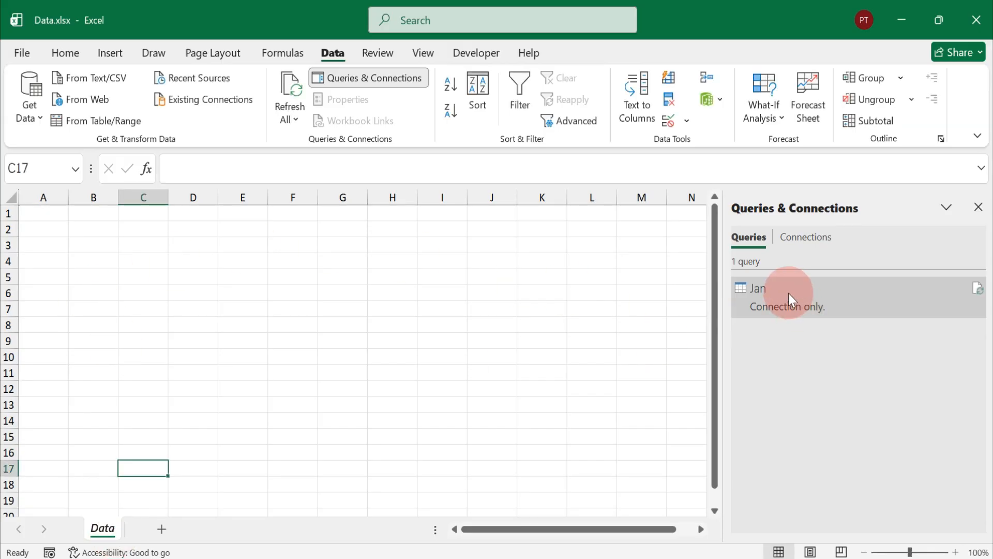
{"action": "mouse_move", "coordinate": [789, 293]}
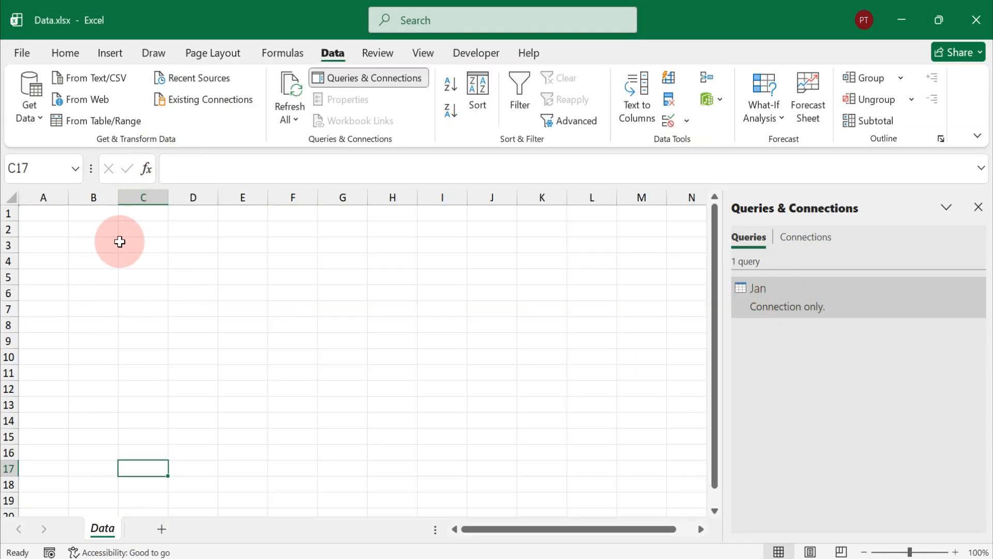
Check the source folder for the monthly workbooks still needing import, and return to the Data workbook.
{"action": "left_click", "coordinate": [470, 93]}
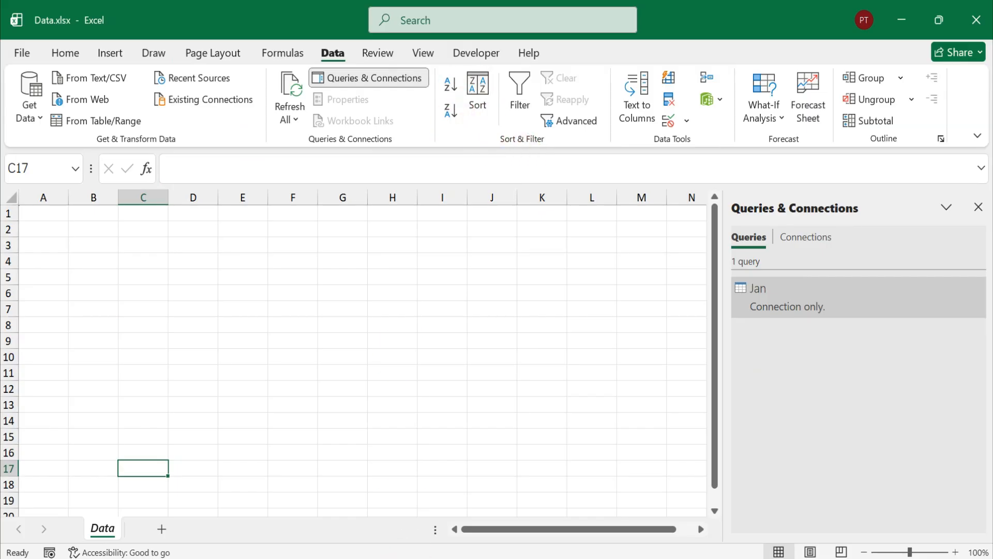
{"action": "left_click", "coordinate": [363, 558]}
{"action": "left_click_drag", "start_coordinate": [572, 310], "coordinate": [75, 69]}
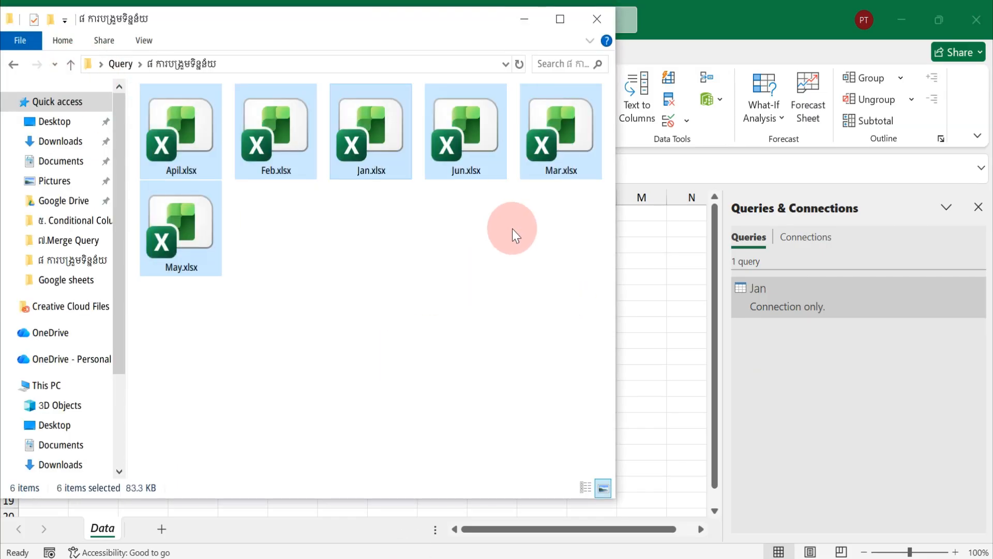
{"action": "left_click", "coordinate": [530, 17]}
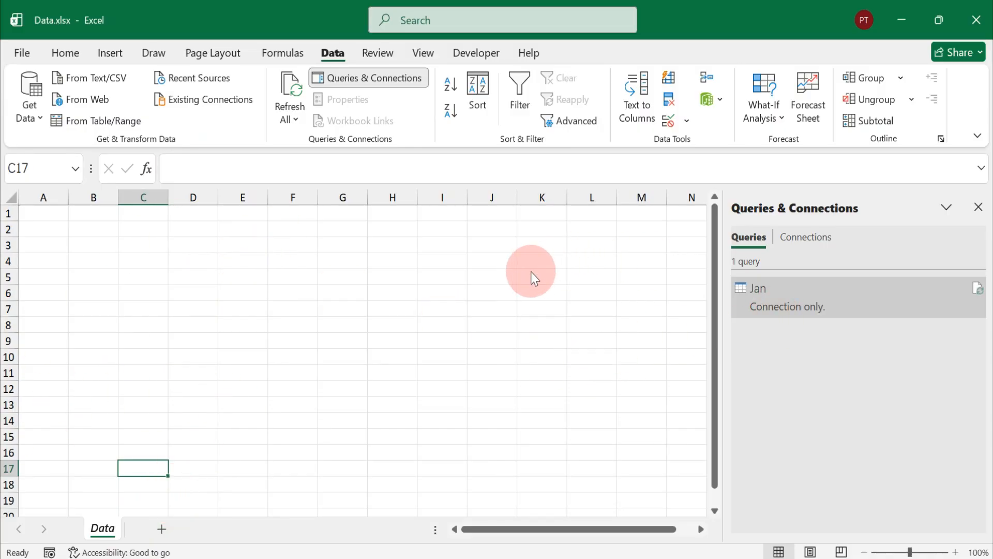
{"action": "mouse_move", "coordinate": [780, 310]}
Start an import from an Excel workbook, choosing Feb.xlsx in the folder ៨ ការបង្រួមទិន្នន័យ.
{"action": "left_click", "coordinate": [38, 259]}
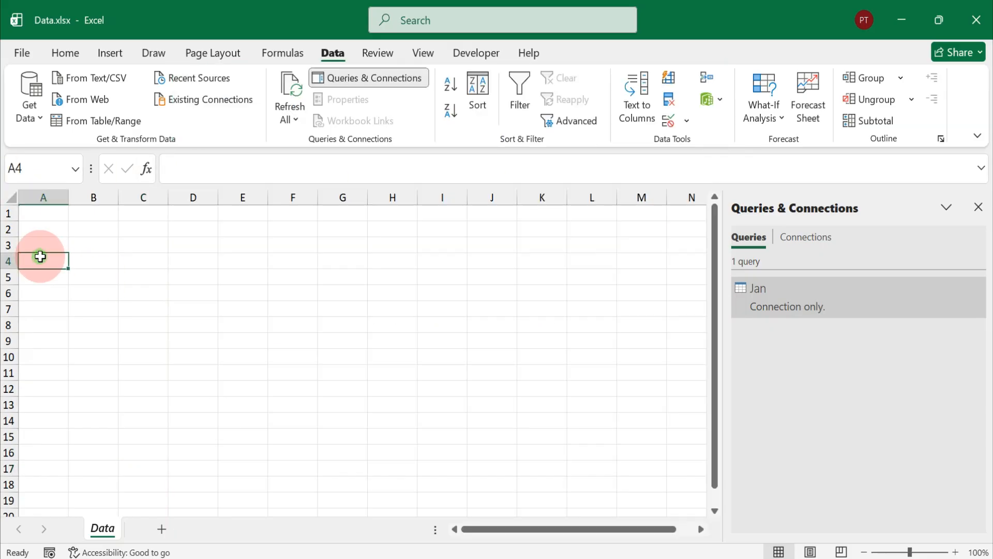
{"action": "left_click", "coordinate": [36, 108]}
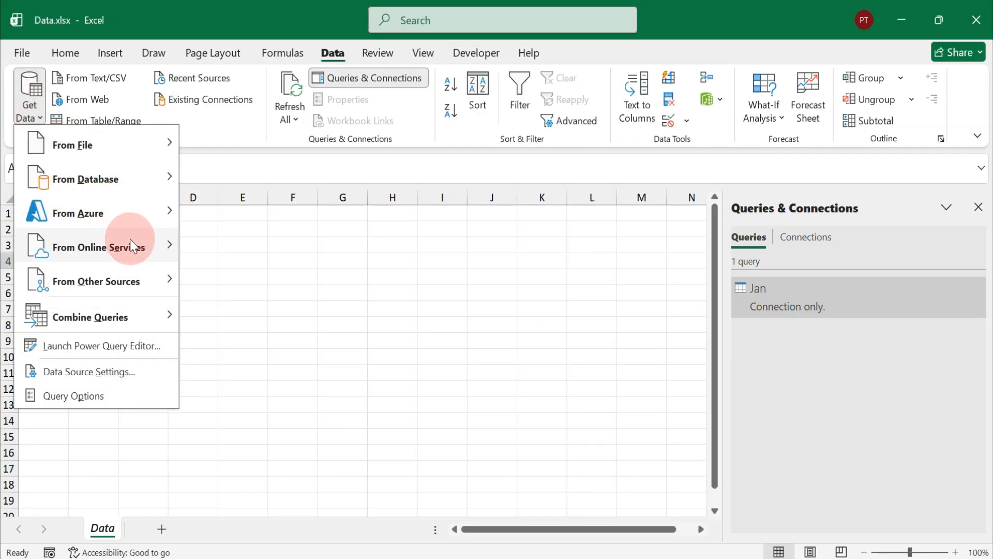
{"action": "mouse_move", "coordinate": [138, 151]}
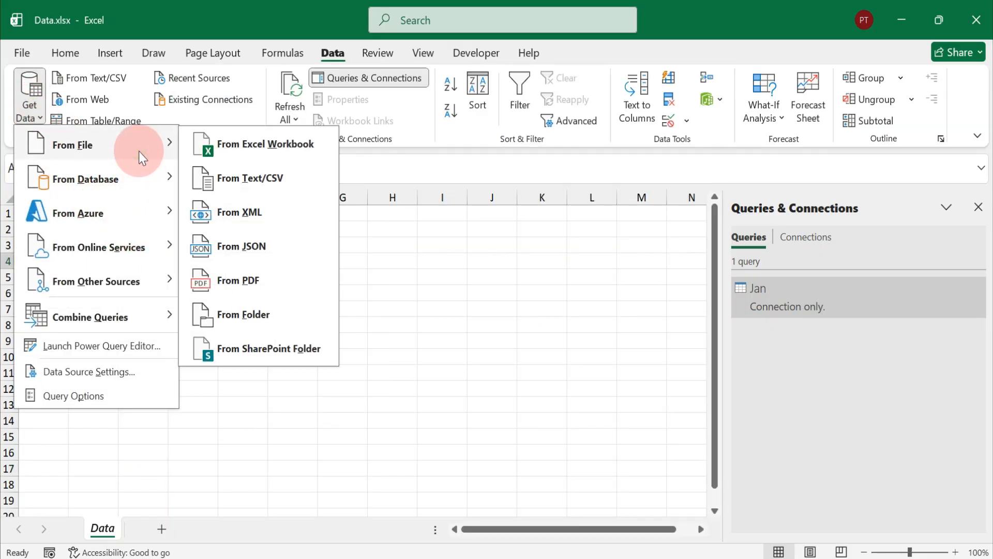
{"action": "left_click", "coordinate": [256, 149]}
{"action": "left_click", "coordinate": [228, 193]}
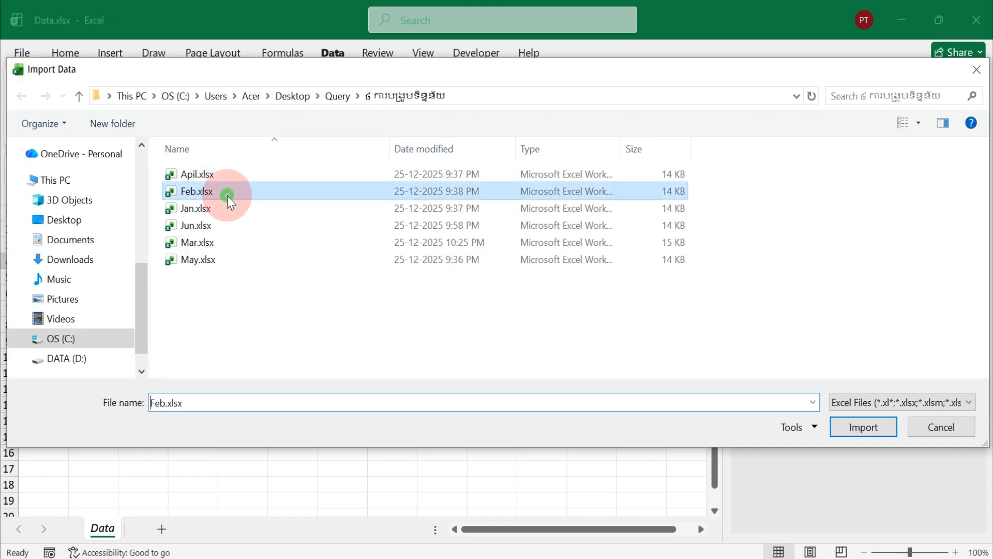
{"action": "left_click", "coordinate": [843, 427]}
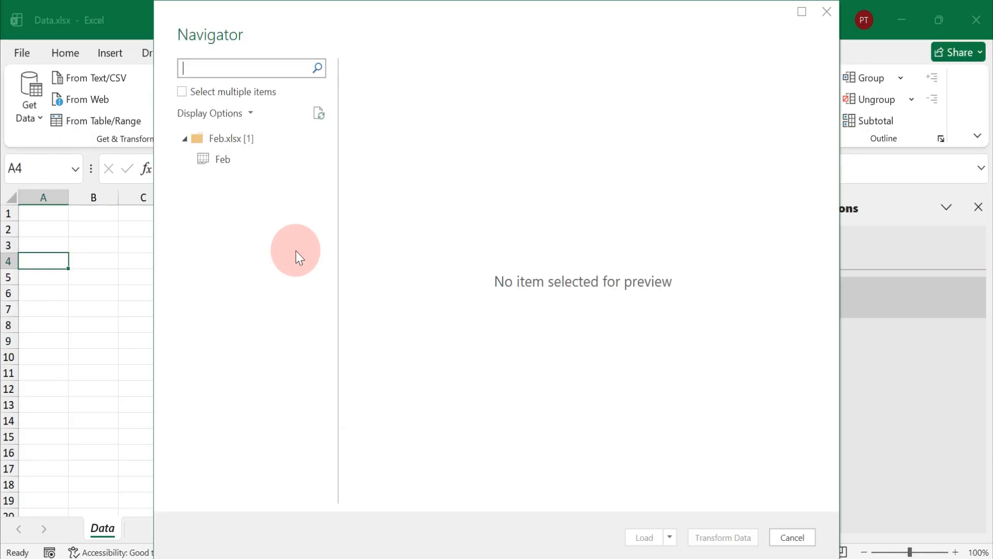
Load the Feb sheet as a connection-only query.
{"action": "left_click", "coordinate": [234, 165]}
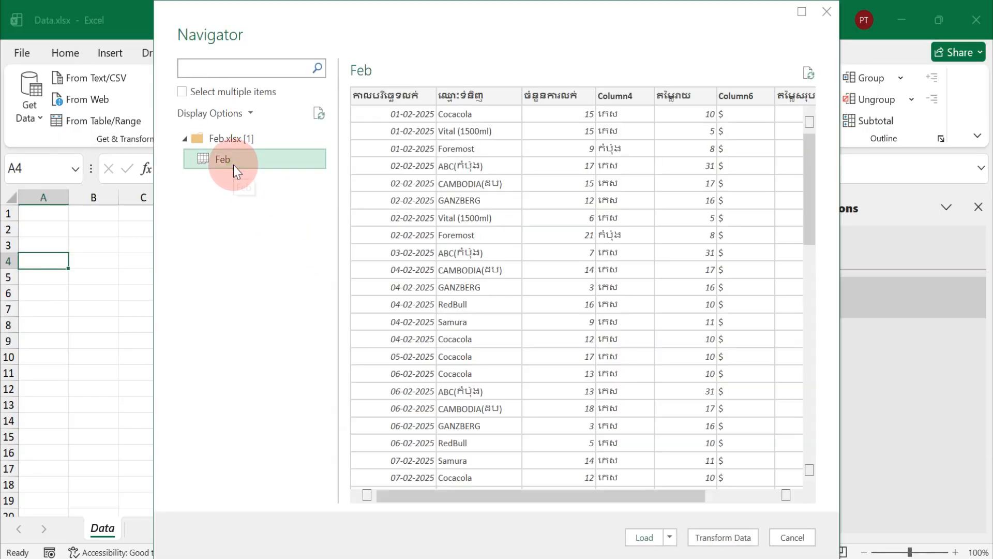
{"action": "left_click", "coordinate": [668, 538]}
{"action": "left_click", "coordinate": [693, 551]}
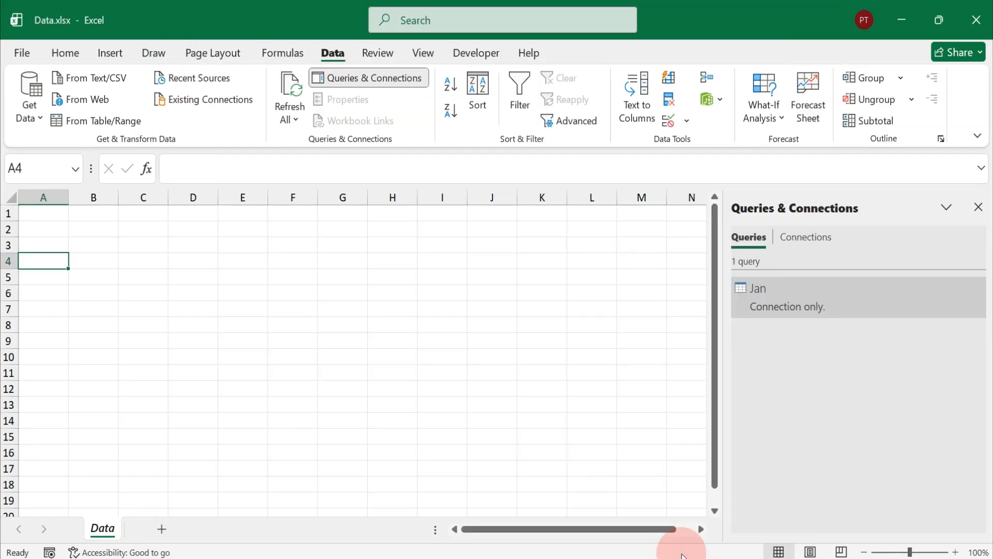
{"action": "left_click", "coordinate": [456, 282]}
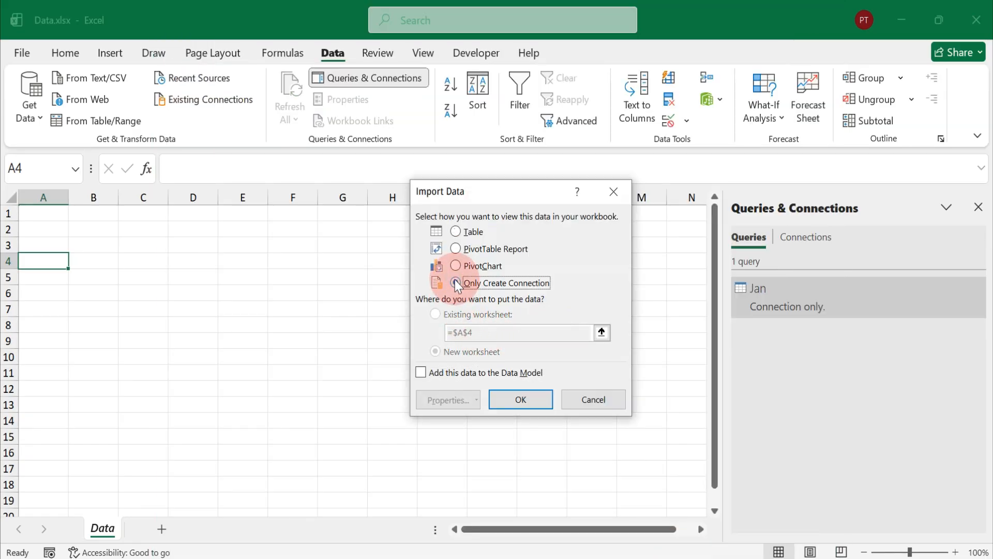
{"action": "left_click", "coordinate": [504, 399]}
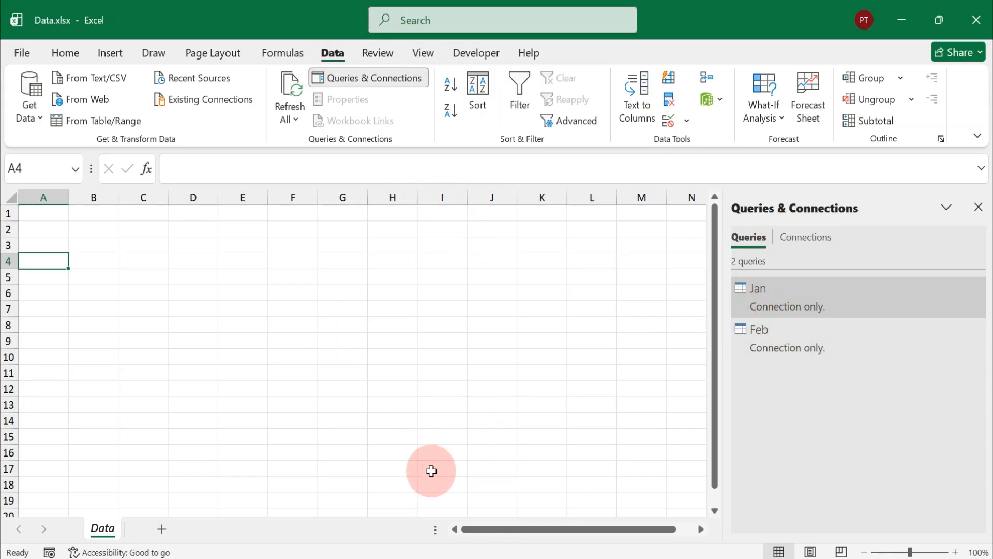
{"action": "left_click", "coordinate": [509, 558]}
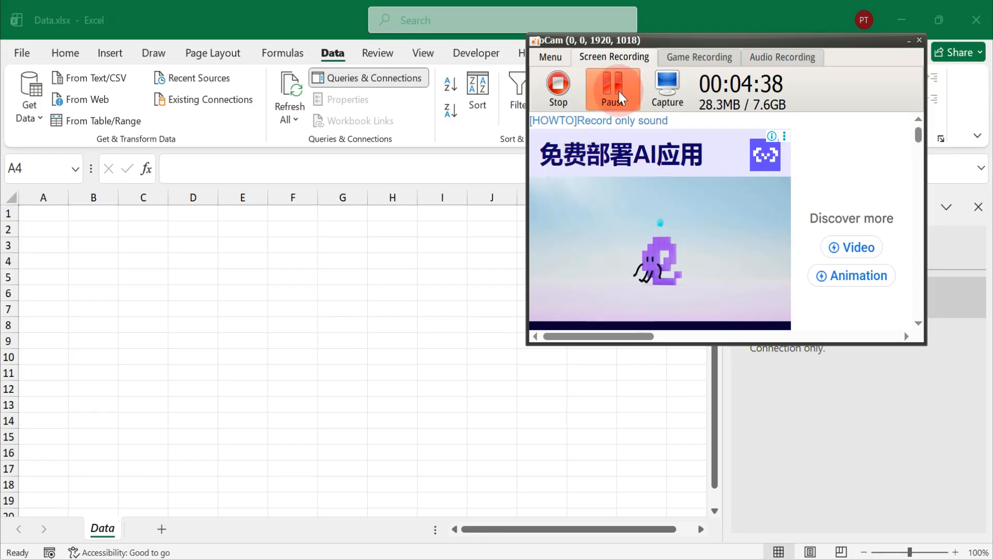
{"action": "left_click", "coordinate": [615, 89]}
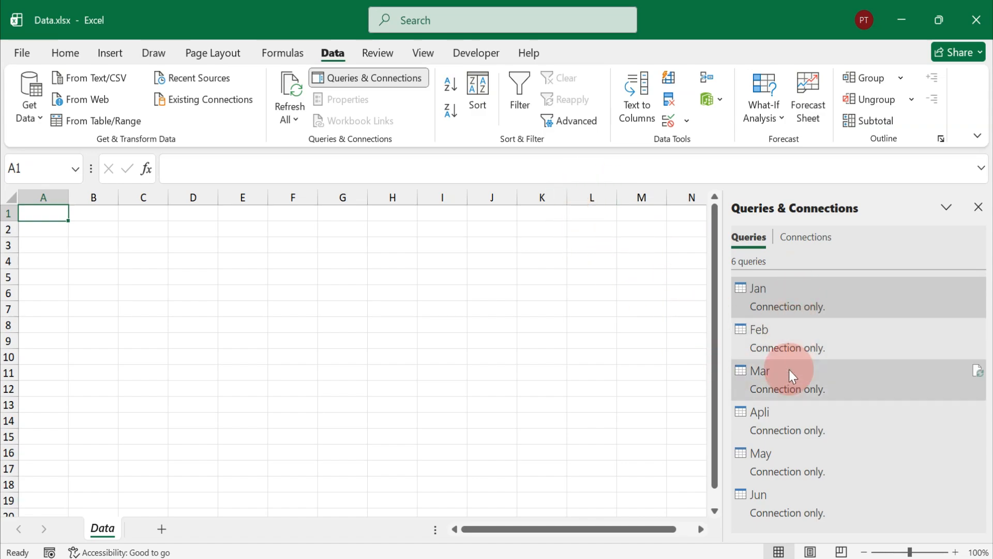
Open the Jan query for editing in the Power Query Editor.
{"action": "right_click", "coordinate": [788, 297]}
{"action": "left_click", "coordinate": [799, 301]}
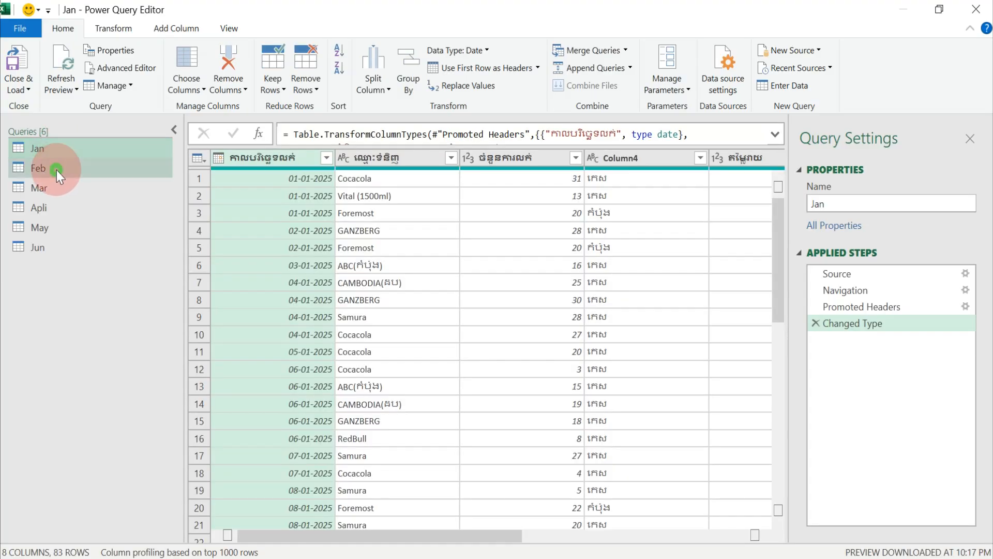
Examine the data previews of the monthly queries from Feb through Jun, and return to the Jan query.
{"action": "left_click", "coordinate": [57, 170]}
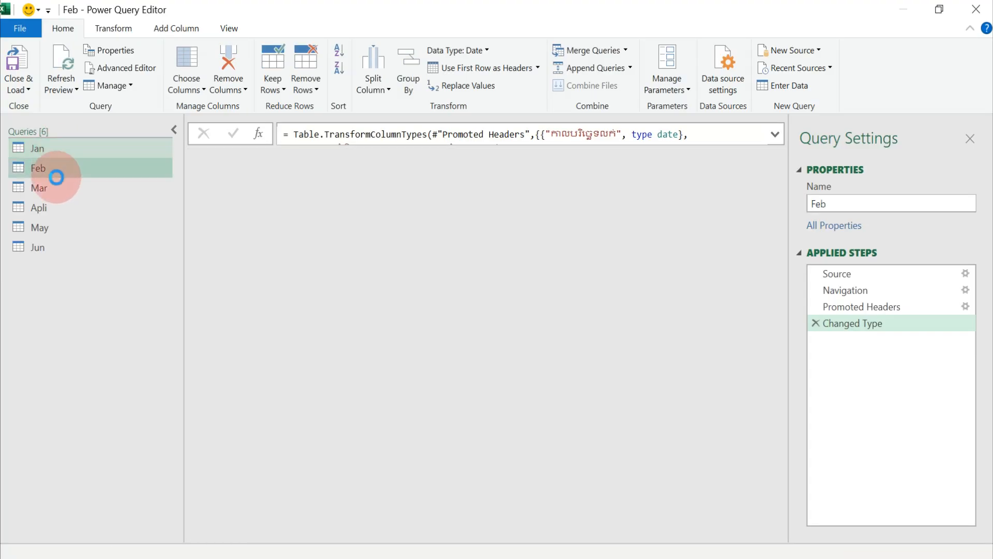
{"action": "left_click", "coordinate": [56, 206]}
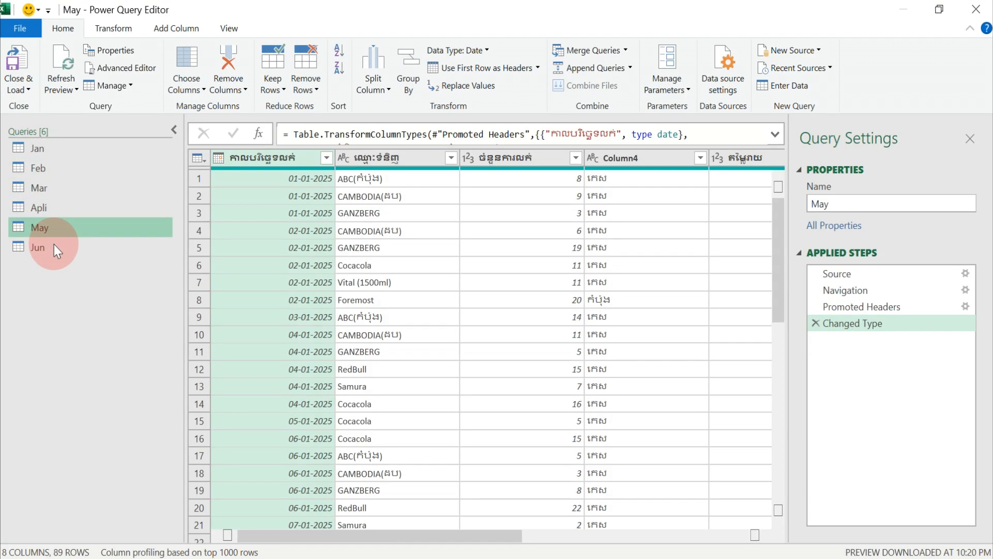
{"action": "left_click", "coordinate": [54, 244]}
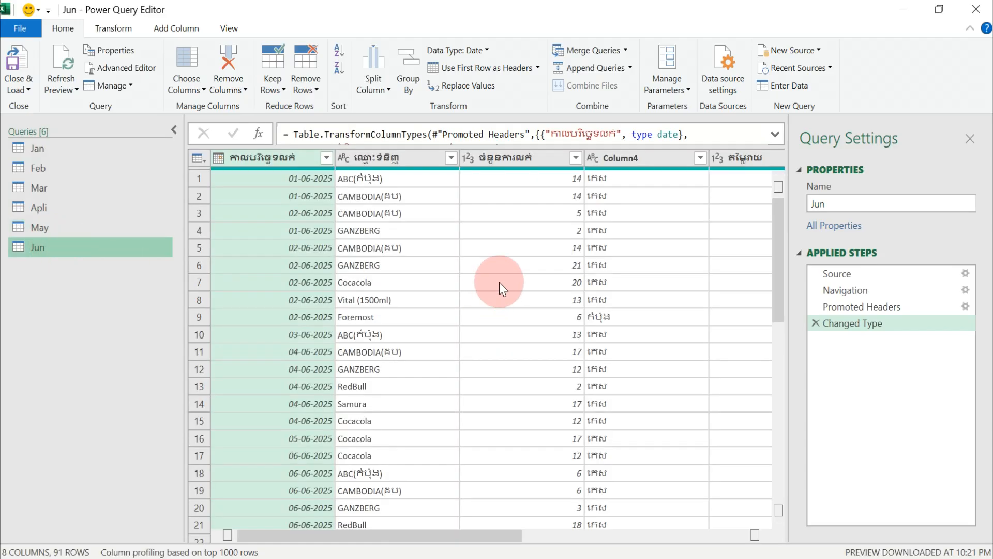
{"action": "left_click_drag", "start_coordinate": [779, 239], "coordinate": [767, 207]}
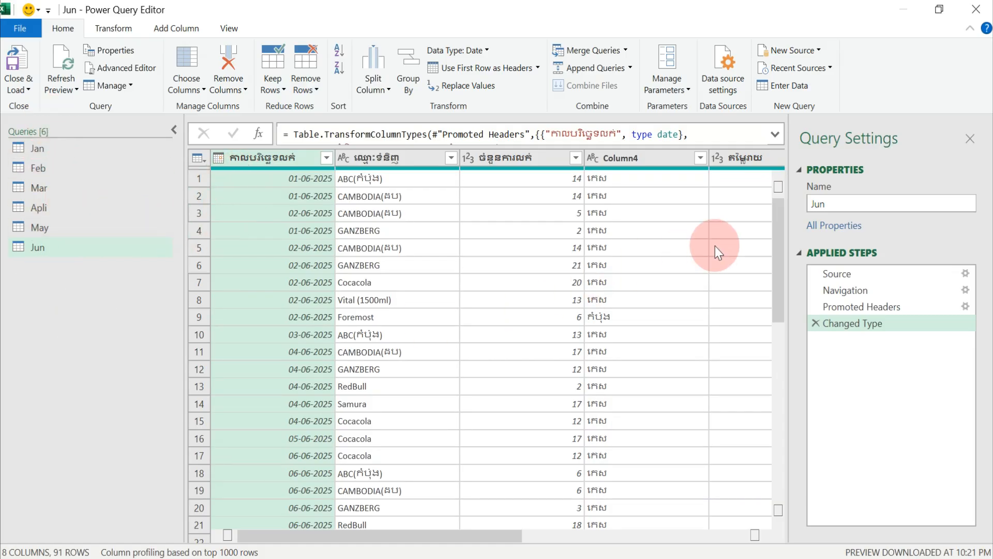
{"action": "left_click_drag", "start_coordinate": [778, 248], "coordinate": [780, 278]}
{"action": "left_click_drag", "start_coordinate": [762, 449], "coordinate": [228, 225]}
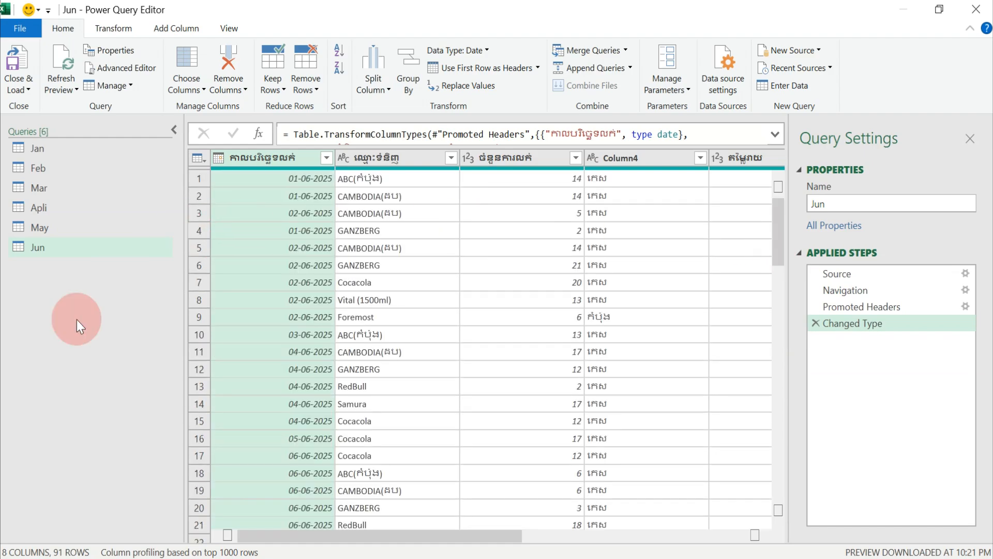
{"action": "left_click", "coordinate": [64, 149]}
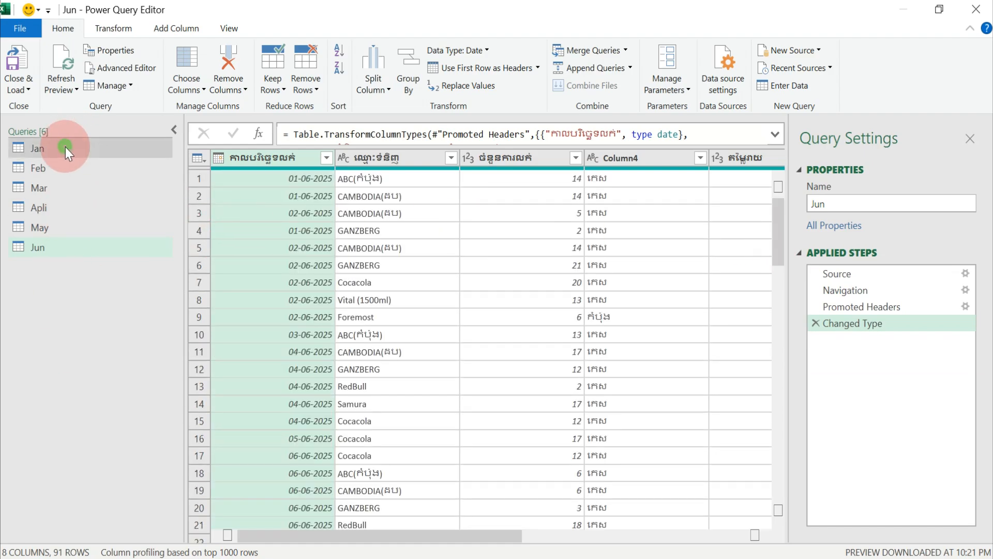
{"action": "left_click", "coordinate": [47, 167]}
{"action": "left_click", "coordinate": [41, 194]}
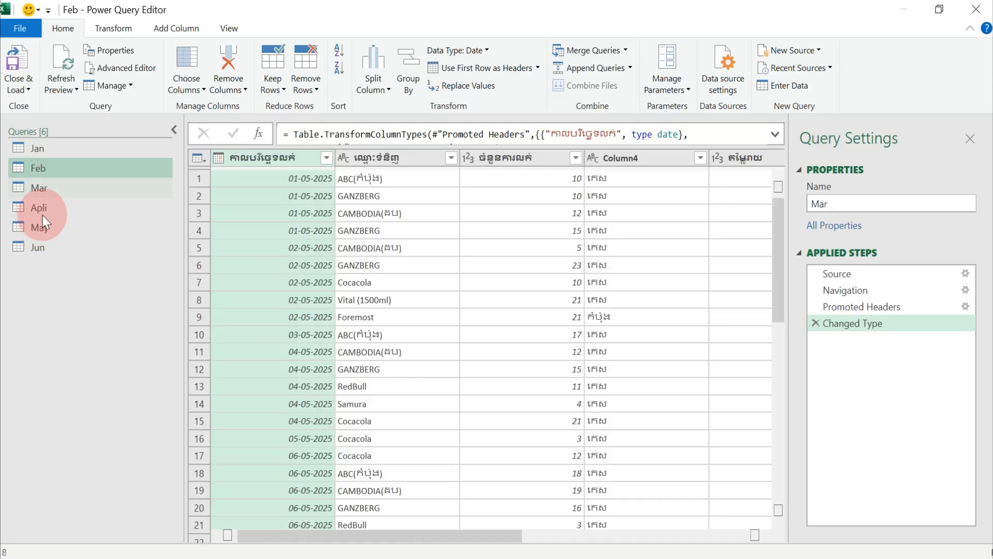
{"action": "left_click", "coordinate": [45, 206]}
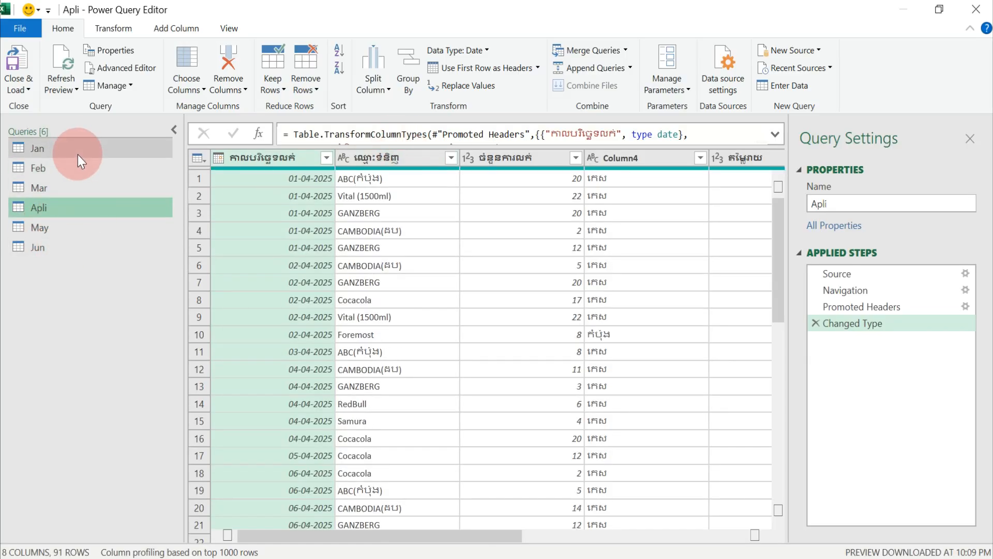
{"action": "left_click", "coordinate": [51, 147]}
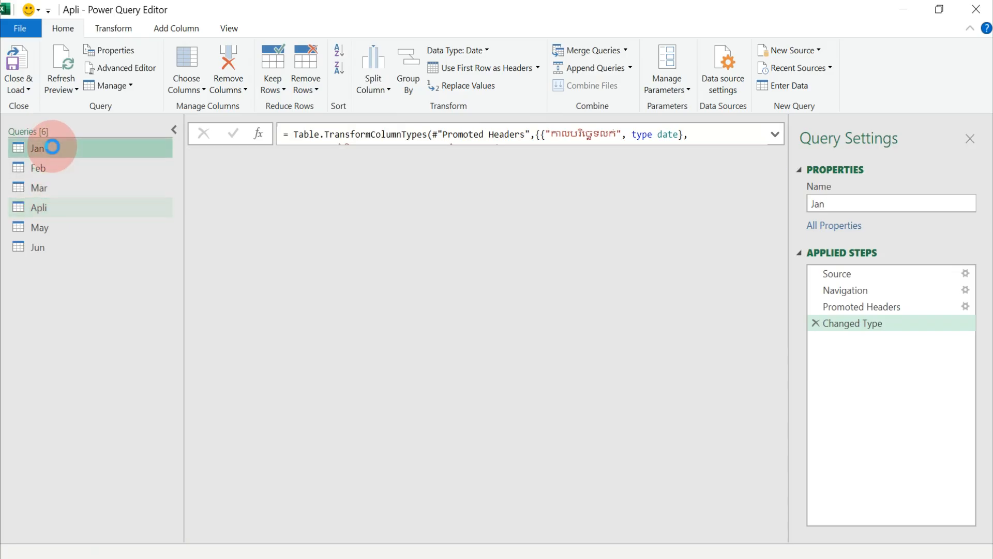
Check the available Append Queries options and look through the Jan query's rows.
{"action": "left_click", "coordinate": [665, 89]}
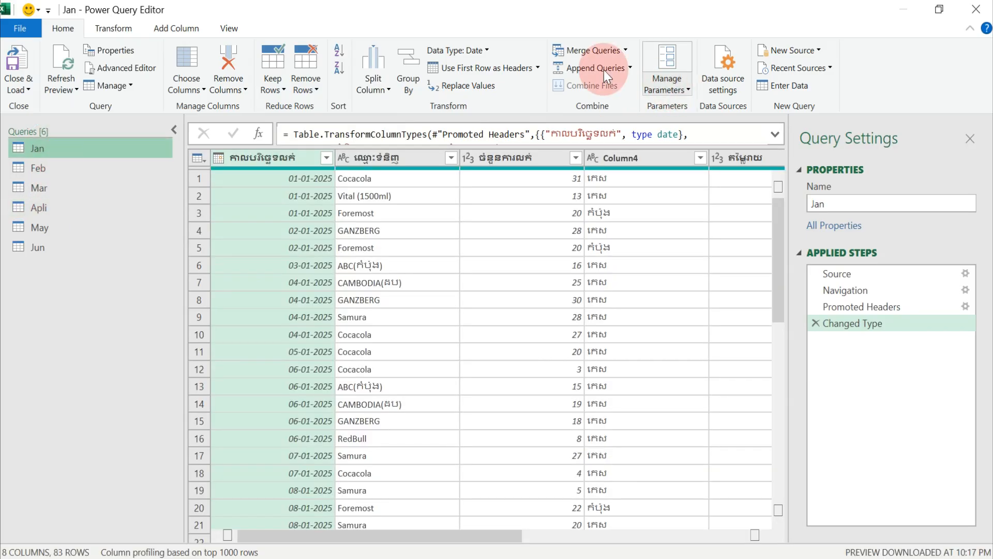
{"action": "left_click", "coordinate": [629, 69]}
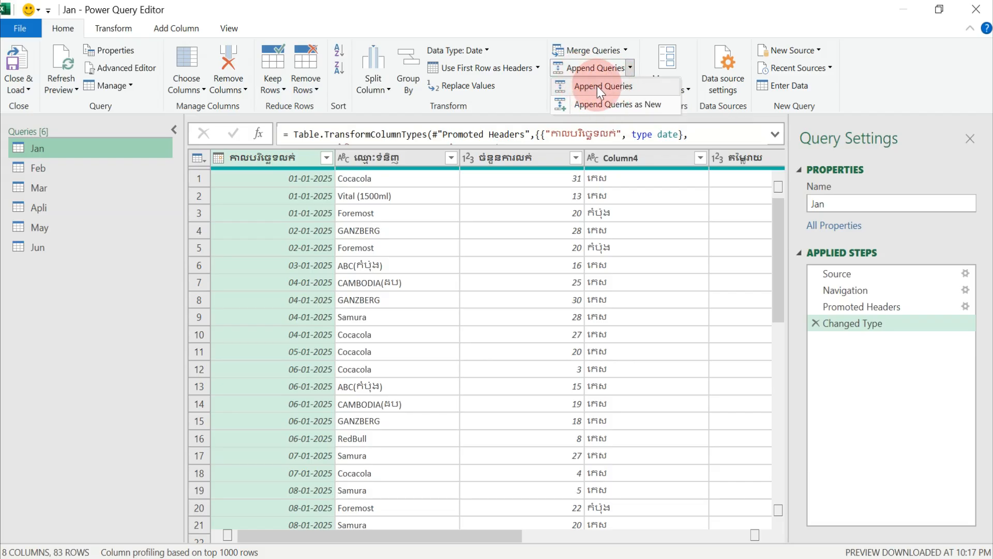
{"action": "left_click", "coordinate": [256, 227]}
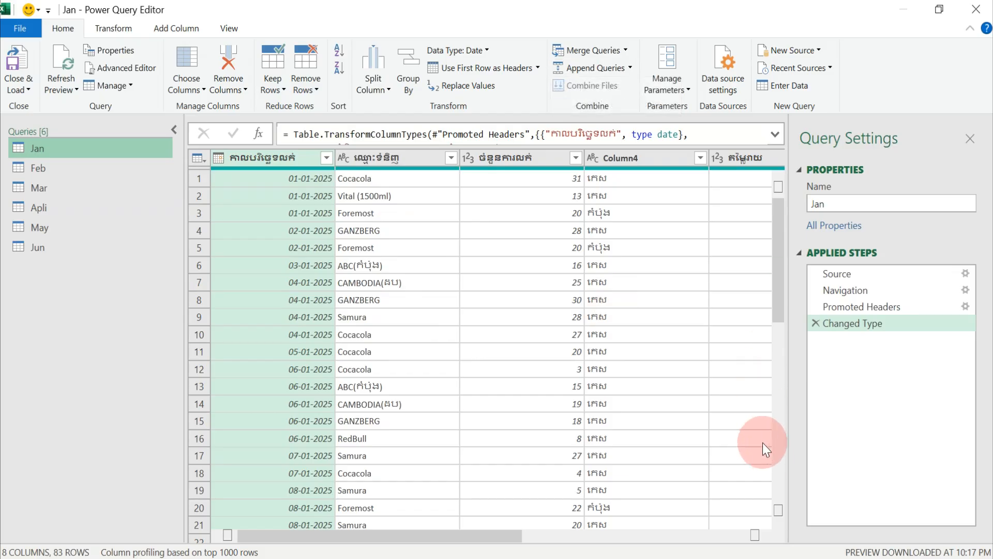
{"action": "scroll", "coordinate": [780, 470], "scroll_direction": "down", "scroll_amount": 10}
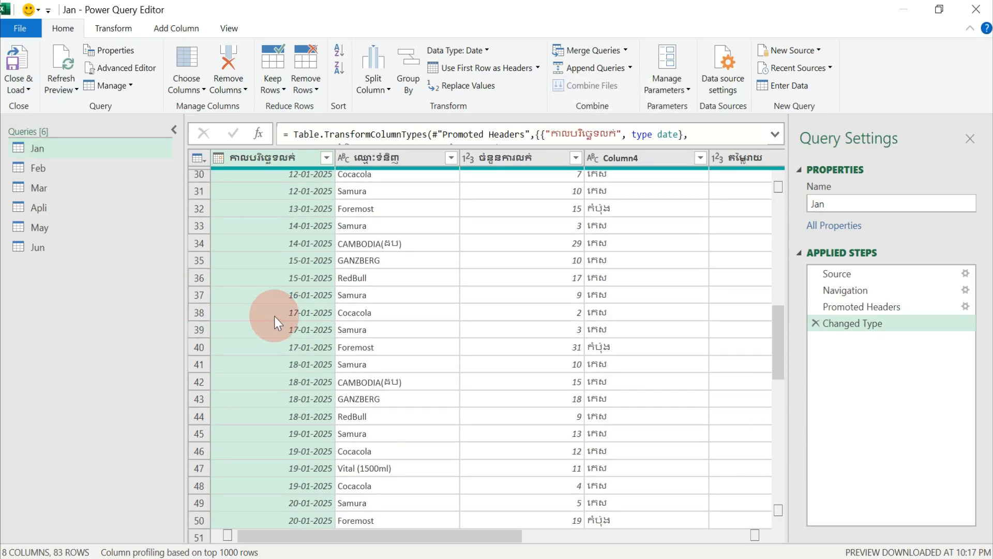
{"action": "left_click_drag", "start_coordinate": [779, 351], "coordinate": [776, 195]}
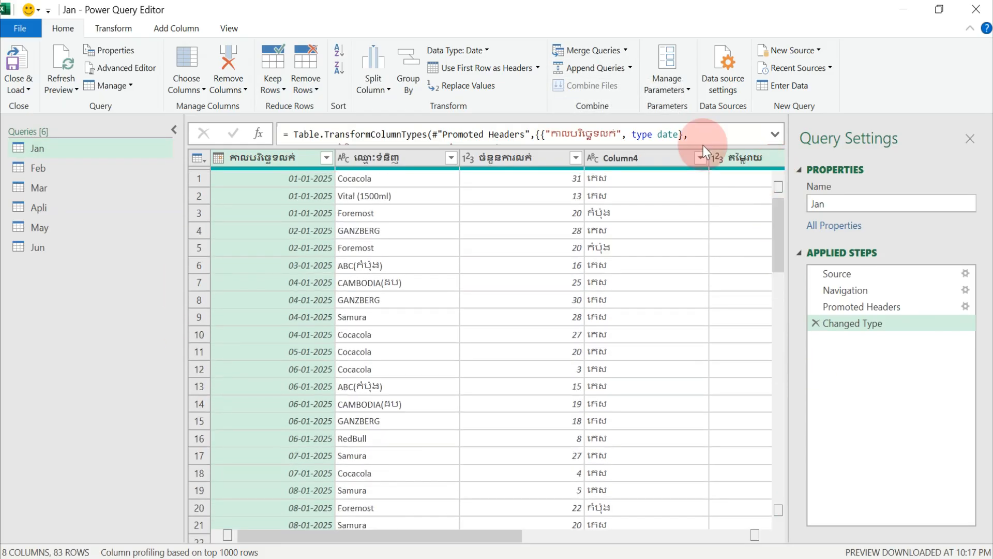
Append the two tables Jan and Feb as a new query and review its combined rows.
{"action": "left_click", "coordinate": [629, 71]}
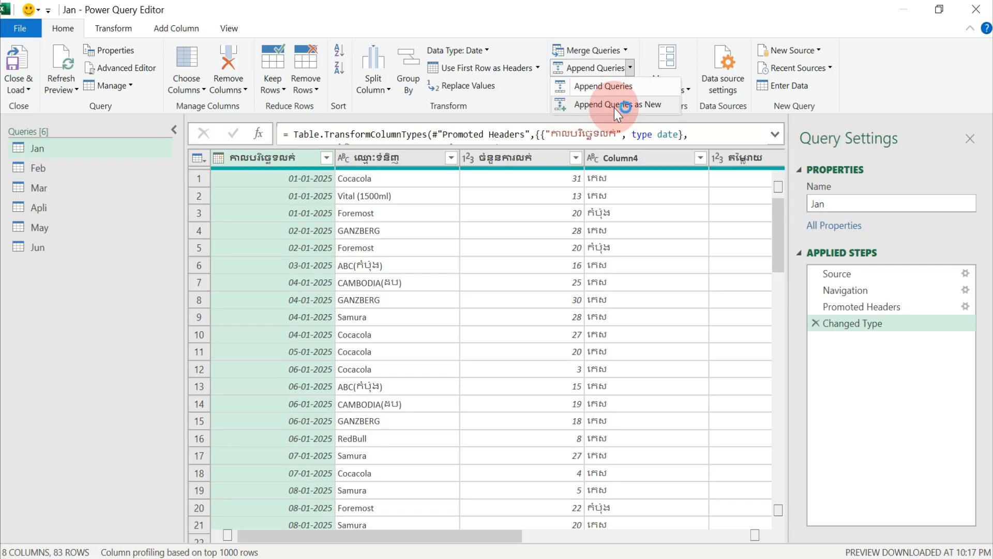
{"action": "left_click", "coordinate": [614, 109]}
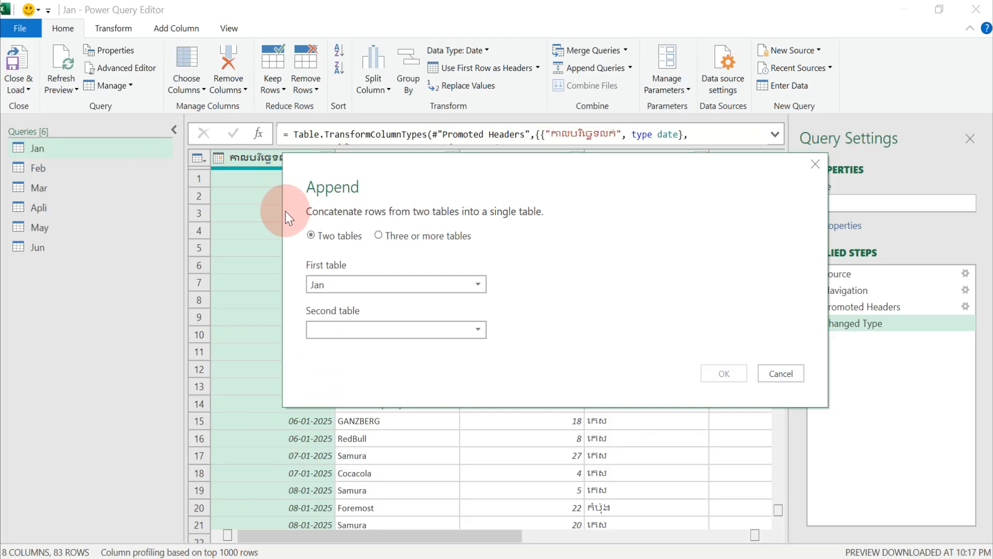
{"action": "left_click", "coordinate": [345, 329]}
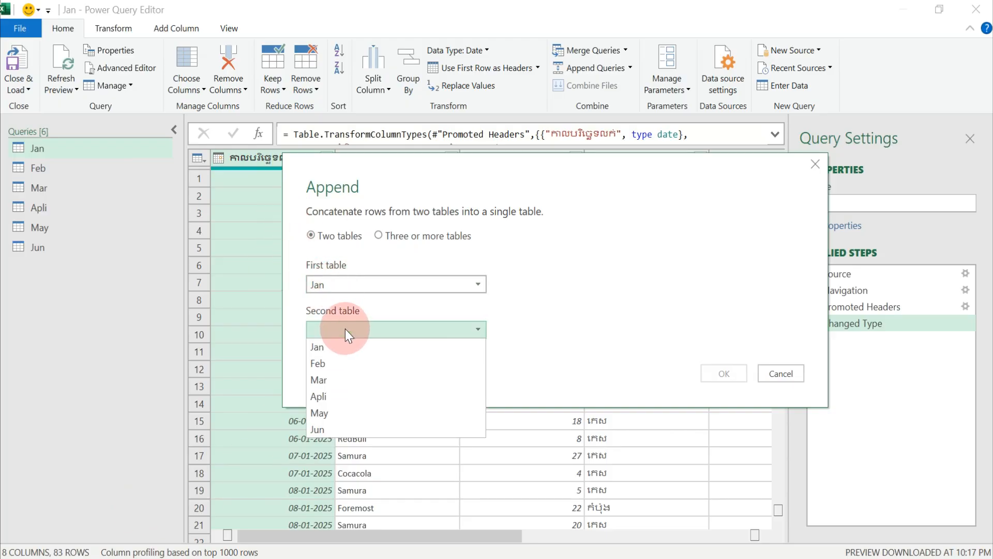
{"action": "left_click", "coordinate": [341, 364]}
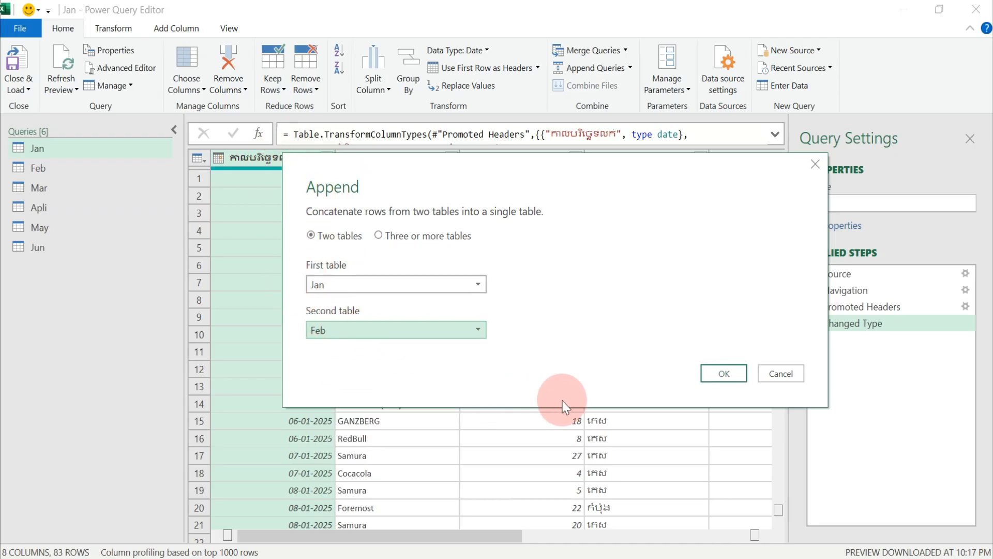
{"action": "left_click", "coordinate": [724, 373]}
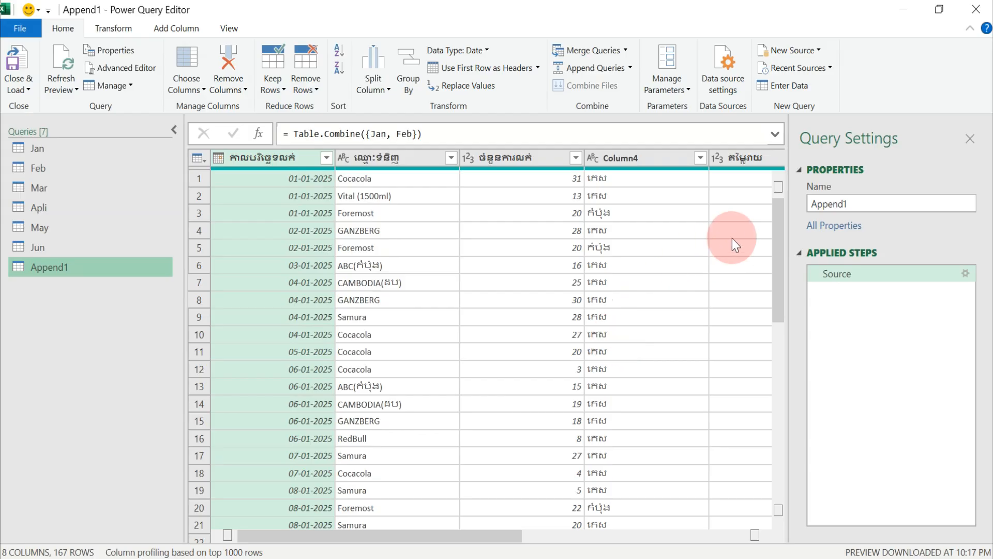
{"action": "left_click_drag", "start_coordinate": [779, 250], "coordinate": [451, 419]}
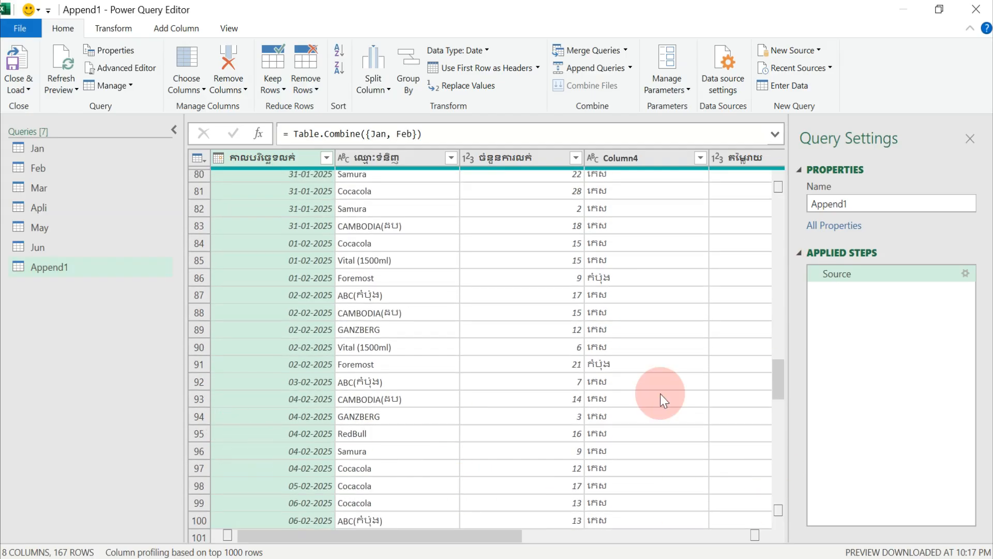
{"action": "left_click_drag", "start_coordinate": [781, 384], "coordinate": [299, 245]}
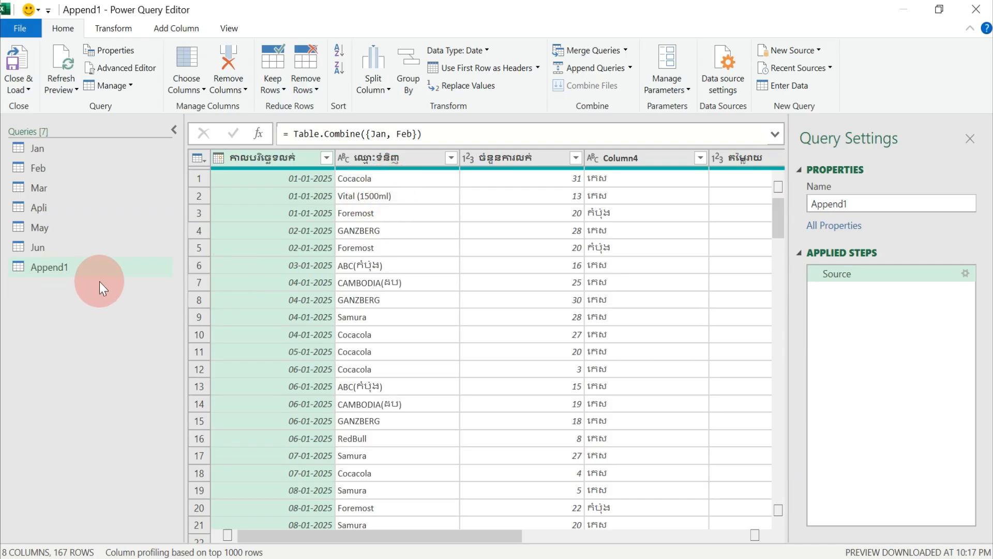
Delete the Append1 query and select the Jan query again.
{"action": "right_click", "coordinate": [89, 269]}
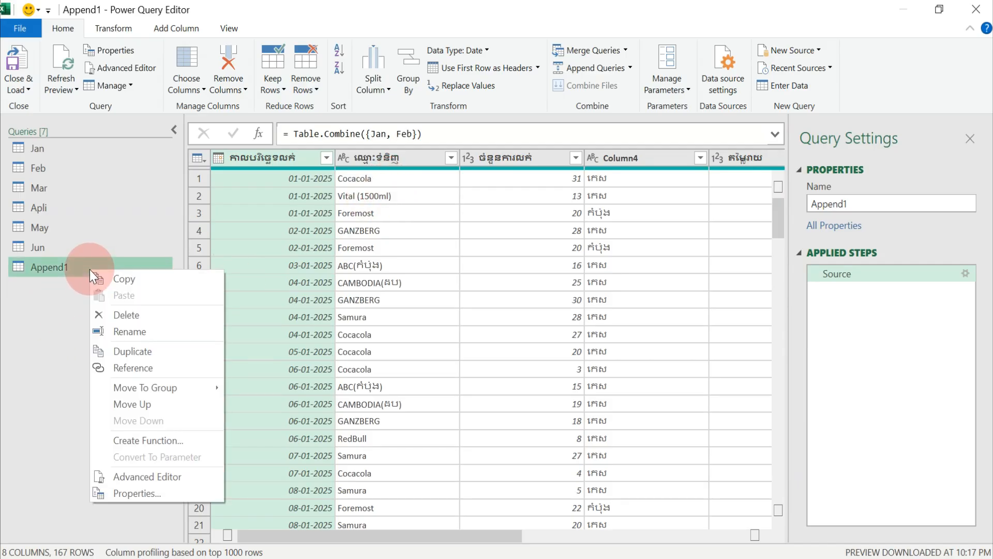
{"action": "left_click", "coordinate": [120, 315]}
{"action": "left_click", "coordinate": [583, 316]}
{"action": "left_click", "coordinate": [227, 61]}
{"action": "left_click", "coordinate": [112, 151]}
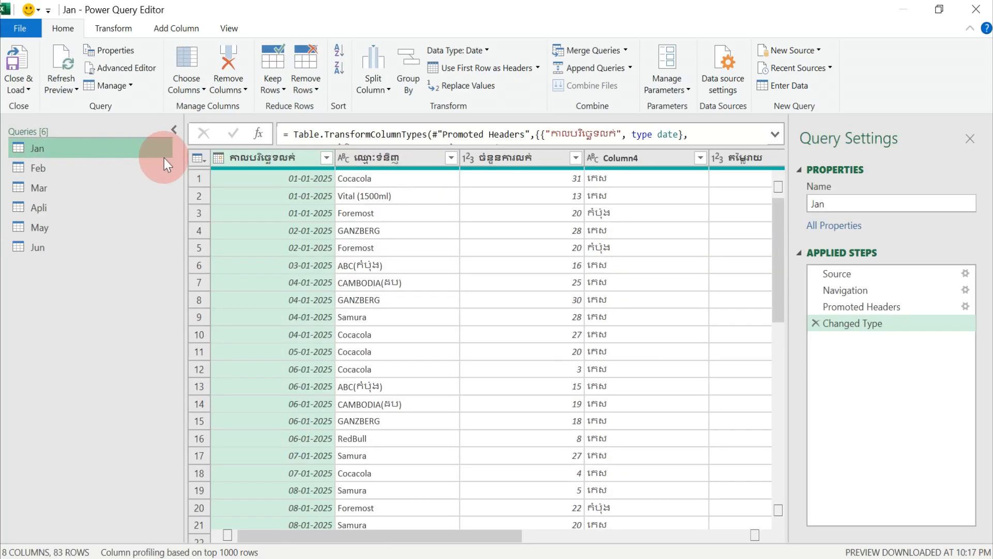
Start appending queries as a new query from Jan, using the three or more tables option.
{"action": "left_click", "coordinate": [572, 128]}
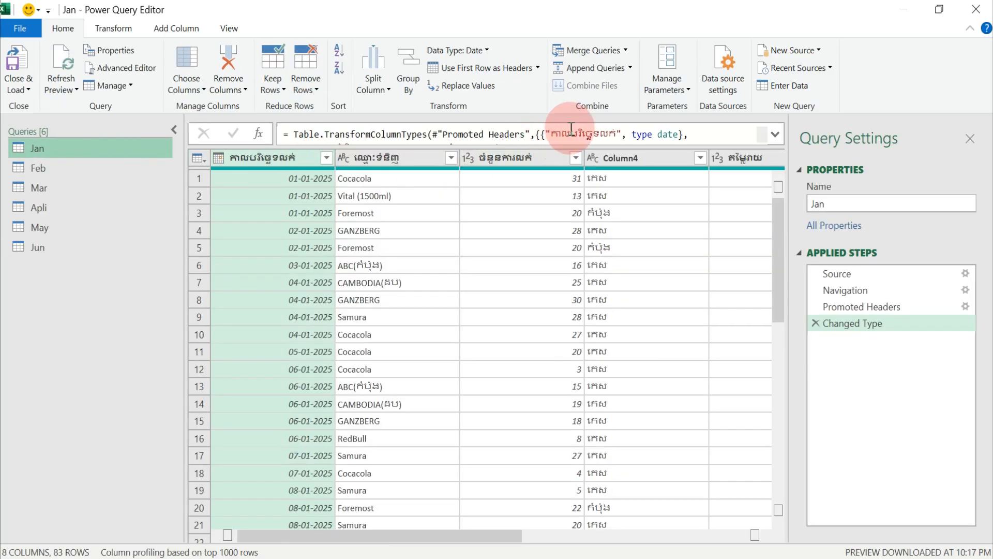
{"action": "left_click", "coordinate": [631, 68]}
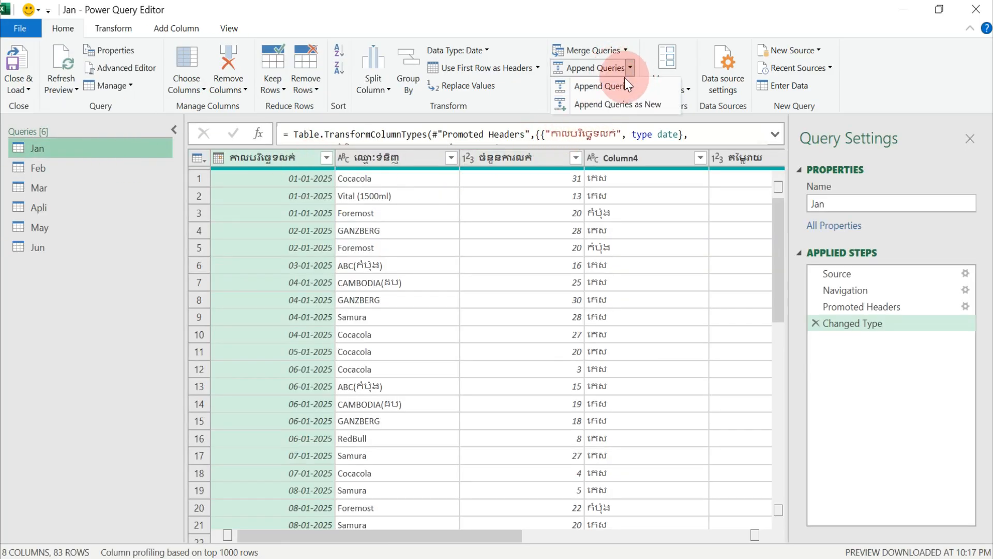
{"action": "left_click", "coordinate": [650, 107]}
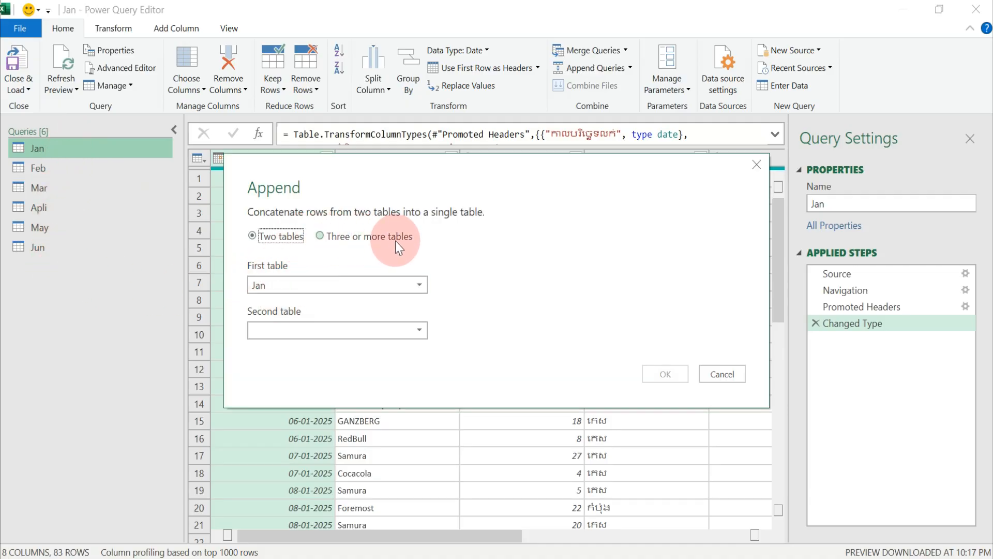
{"action": "left_click", "coordinate": [321, 237]}
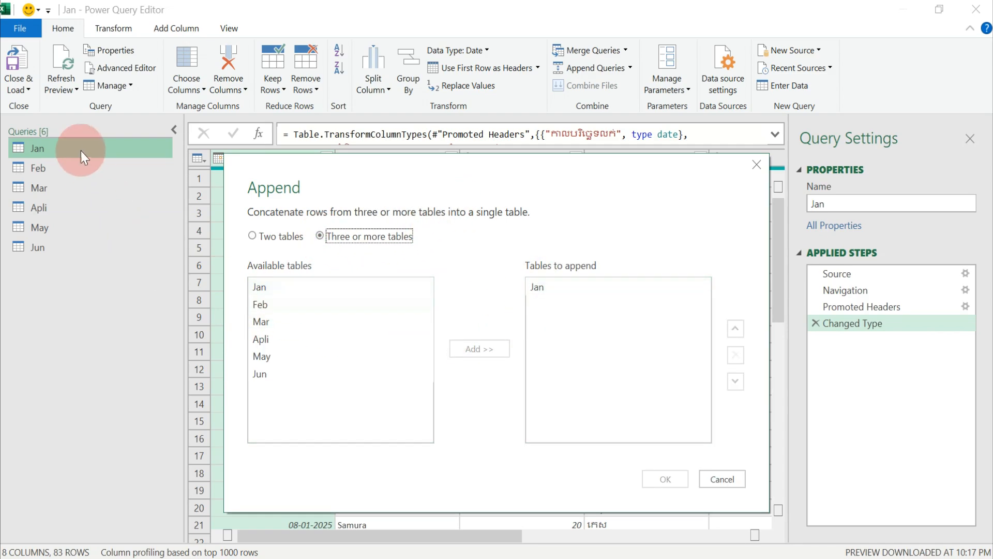
Add Feb, Mar, Apli, May and Jun after Jan in the tables to append and create the combined query.
{"action": "left_click", "coordinate": [265, 303]}
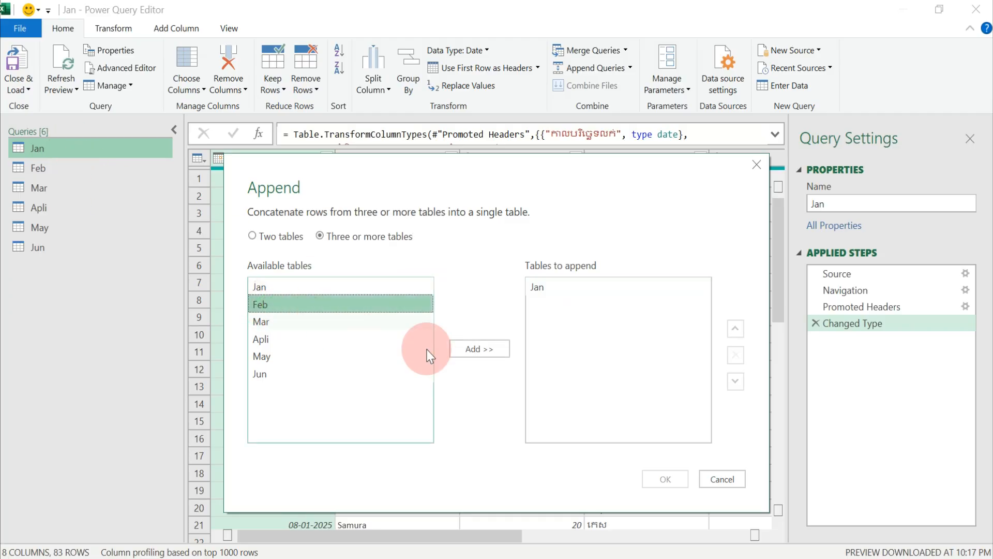
{"action": "left_click", "coordinate": [480, 352]}
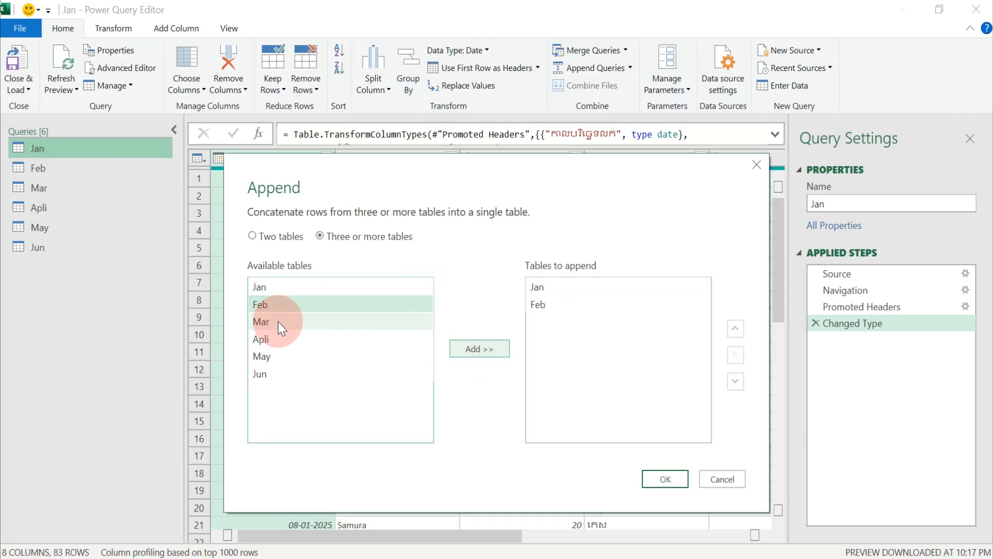
{"action": "left_click", "coordinate": [274, 321]}
{"action": "left_click", "coordinate": [468, 350]}
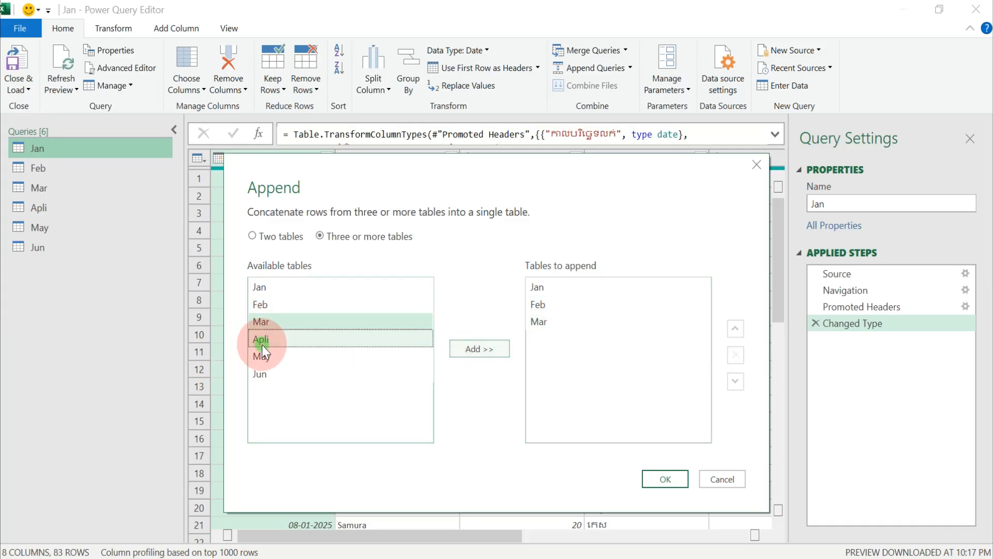
{"action": "left_click", "coordinate": [262, 342]}
{"action": "left_click", "coordinate": [472, 350]}
{"action": "left_click", "coordinate": [290, 363]}
{"action": "left_click", "coordinate": [477, 349]}
{"action": "left_click", "coordinate": [322, 374]}
{"action": "left_click", "coordinate": [472, 349]}
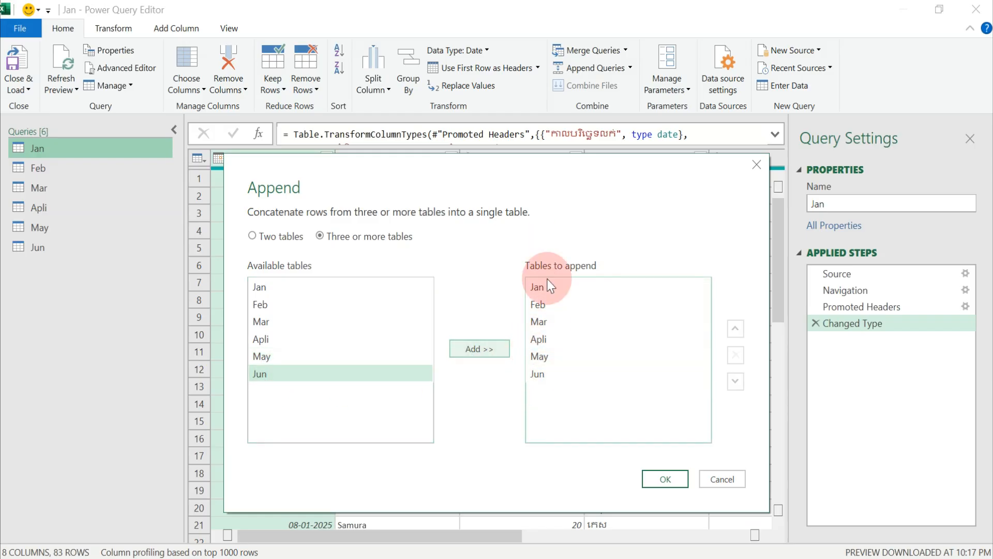
{"action": "left_click", "coordinate": [664, 482]}
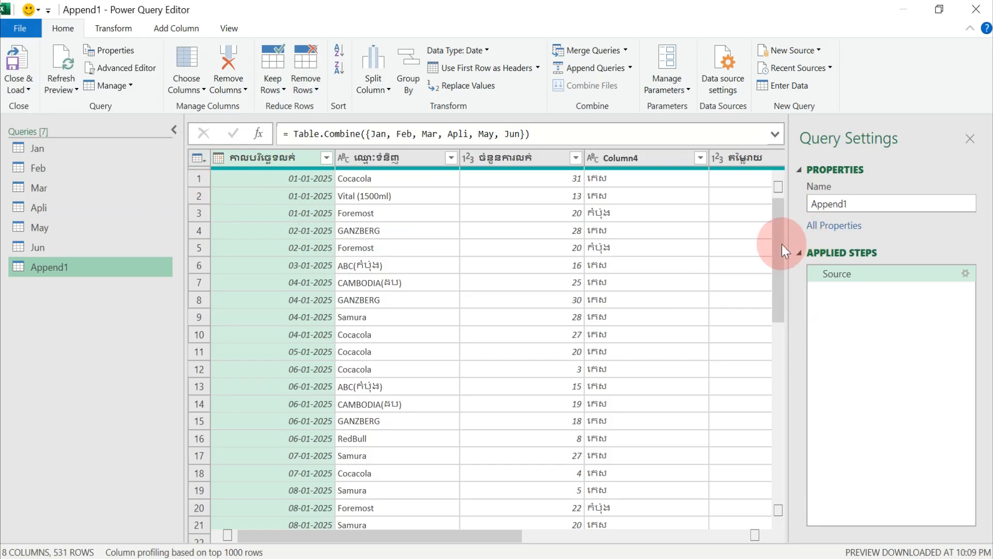
Check the appended rows through to the end against the Jan query, and close and load the Append1 query into the workbook.
{"action": "left_click_drag", "start_coordinate": [776, 247], "coordinate": [717, 516]}
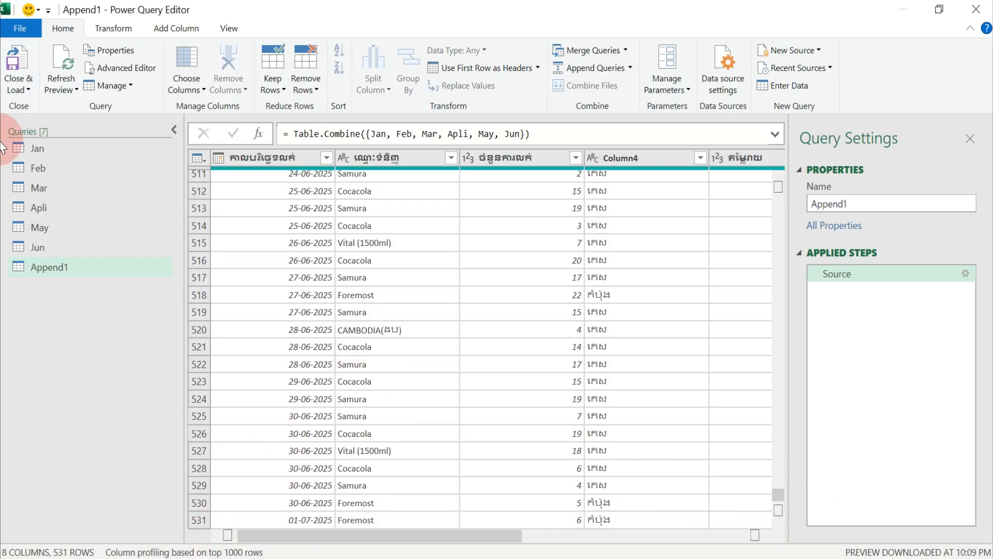
{"action": "left_click", "coordinate": [30, 146]}
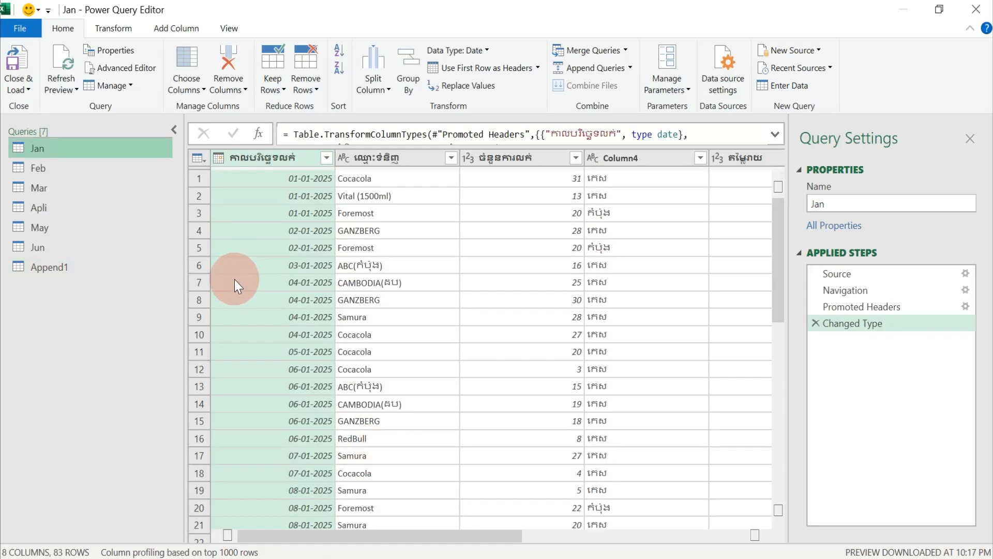
{"action": "left_click", "coordinate": [38, 268]}
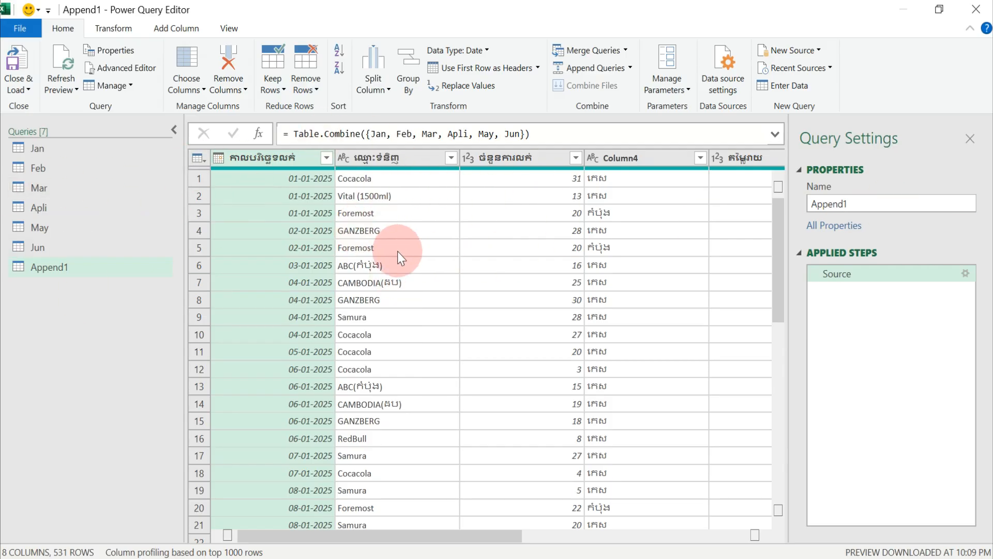
{"action": "left_click", "coordinate": [29, 90]}
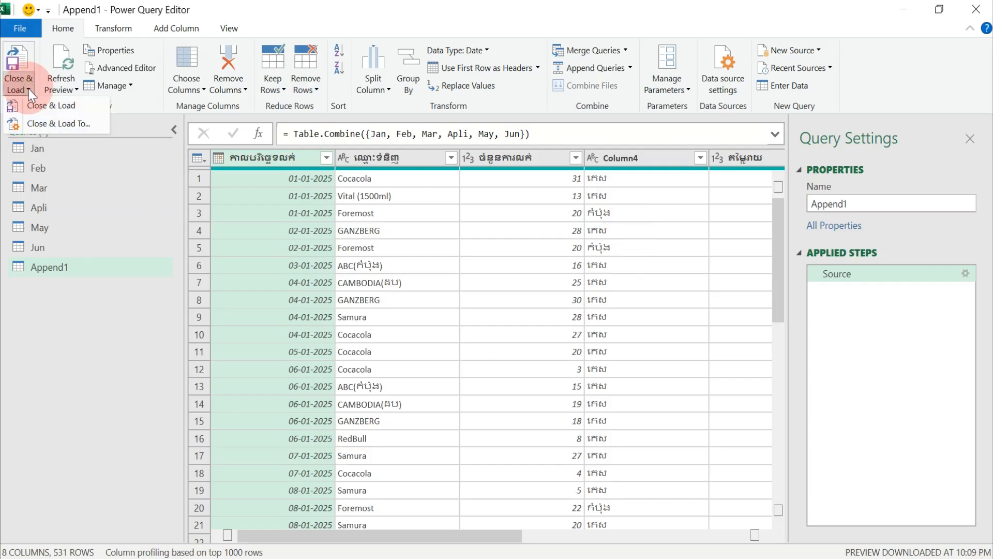
{"action": "left_click", "coordinate": [70, 106]}
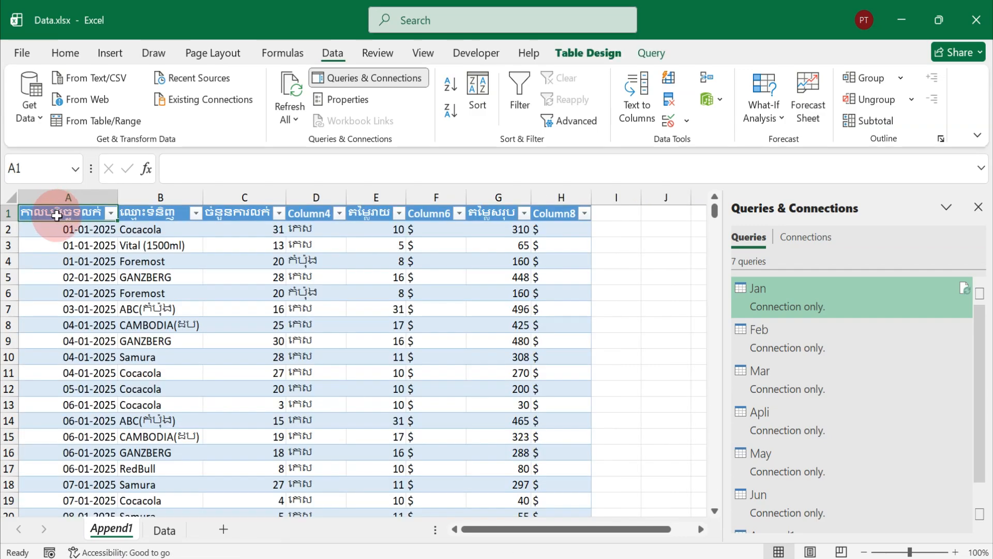
Delete the empty Data worksheet.
{"action": "left_click", "coordinate": [162, 537]}
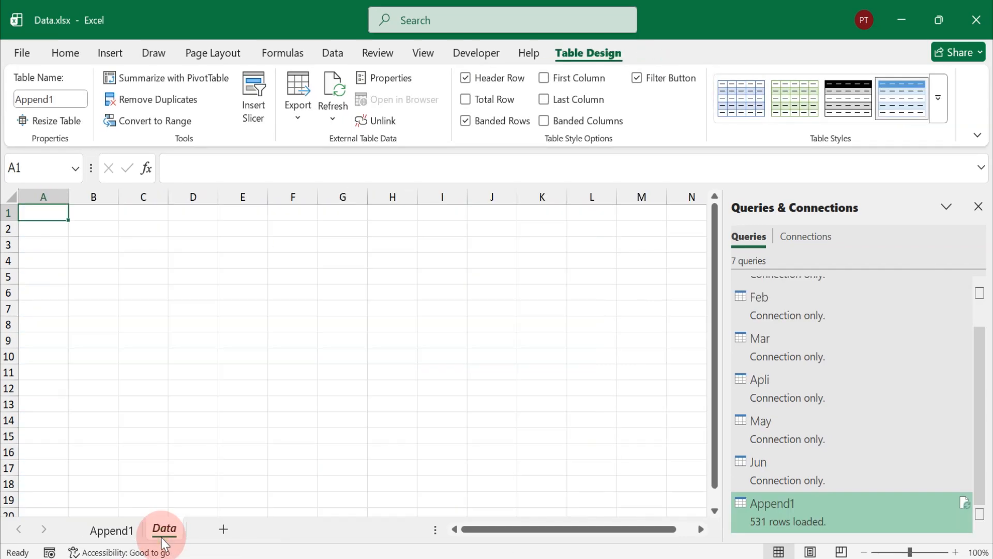
{"action": "right_click", "coordinate": [162, 538]}
{"action": "left_click", "coordinate": [208, 327]}
Rename the Append1 worksheet as Data.
{"action": "left_click", "coordinate": [116, 533]}
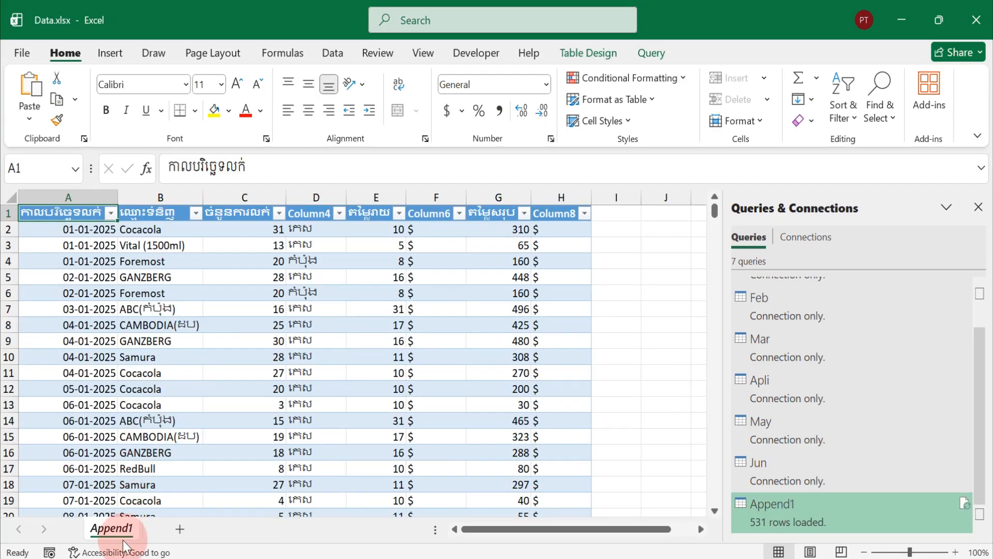
{"action": "double_click", "coordinate": [119, 532]}
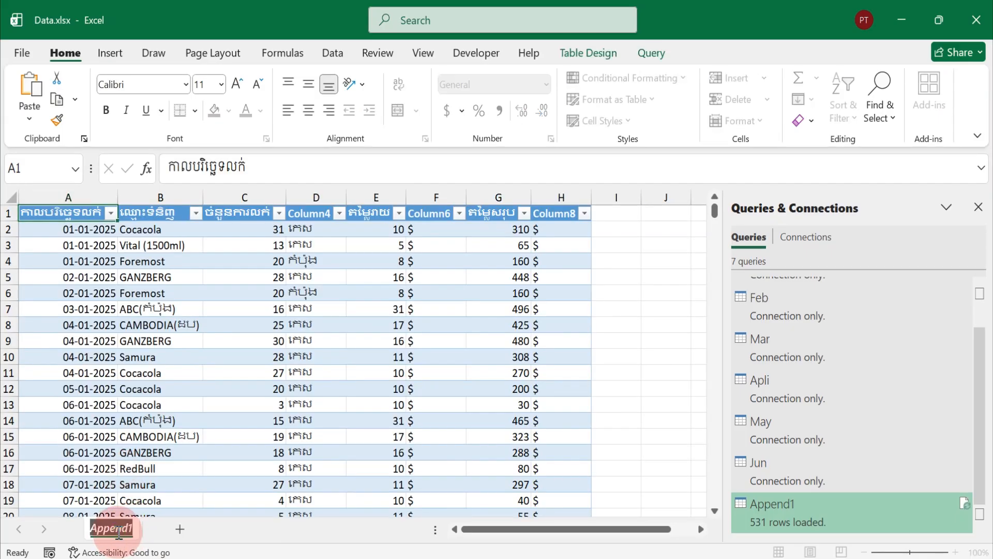
{"action": "type", "text": "Data"}
{"action": "left_click", "coordinate": [201, 433]}
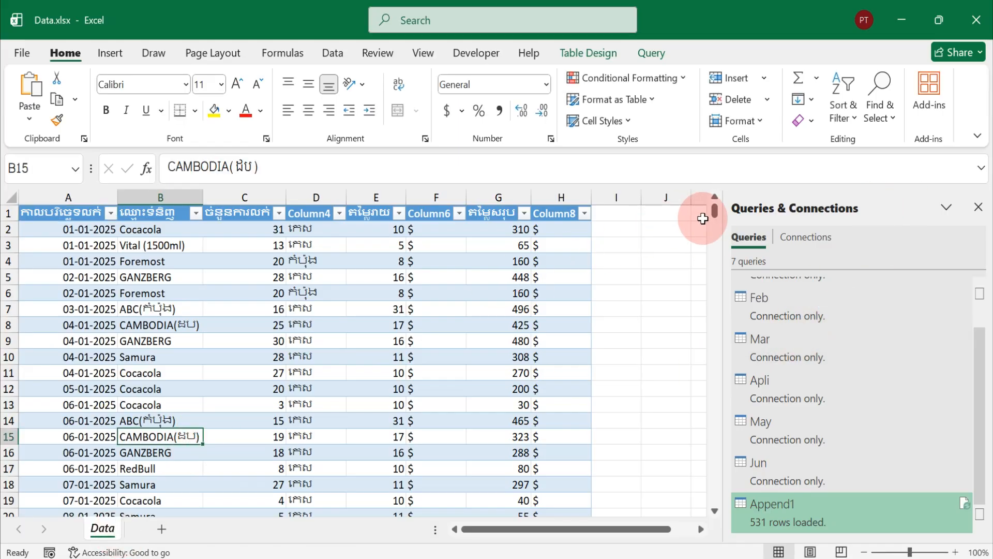
Examine the loaded table's rows, the available query commands and the list of workbook queries from Jan to Append1.
{"action": "left_click_drag", "start_coordinate": [718, 210], "coordinate": [708, 182]}
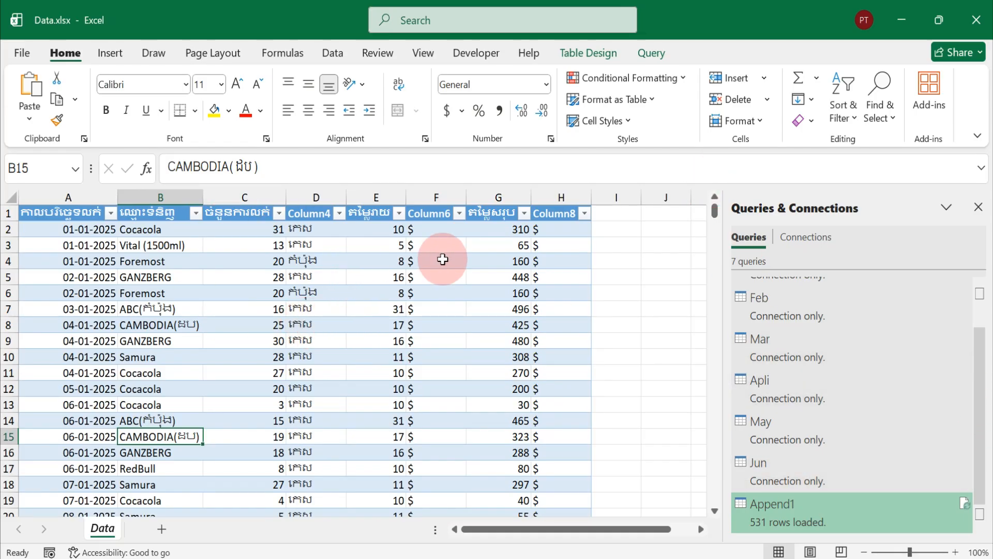
{"action": "left_click", "coordinate": [648, 52]}
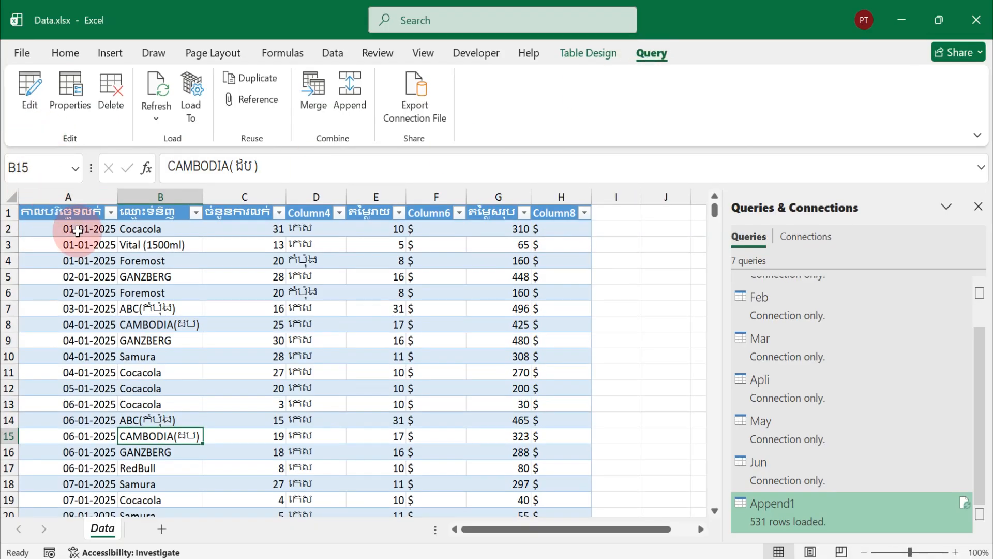
{"action": "left_click", "coordinate": [319, 272]}
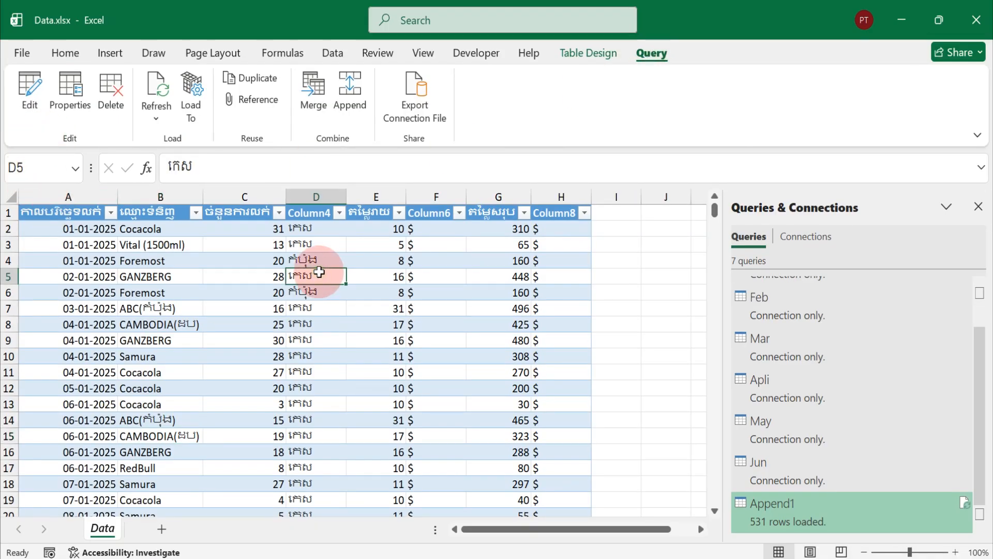
{"action": "left_click_drag", "start_coordinate": [976, 388], "coordinate": [976, 282]}
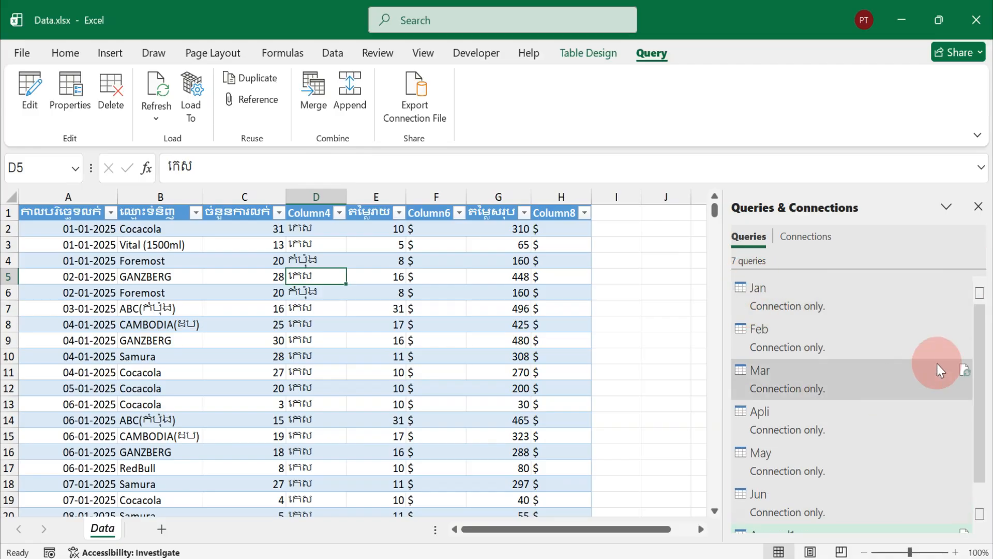
{"action": "left_click_drag", "start_coordinate": [979, 350], "coordinate": [978, 412]}
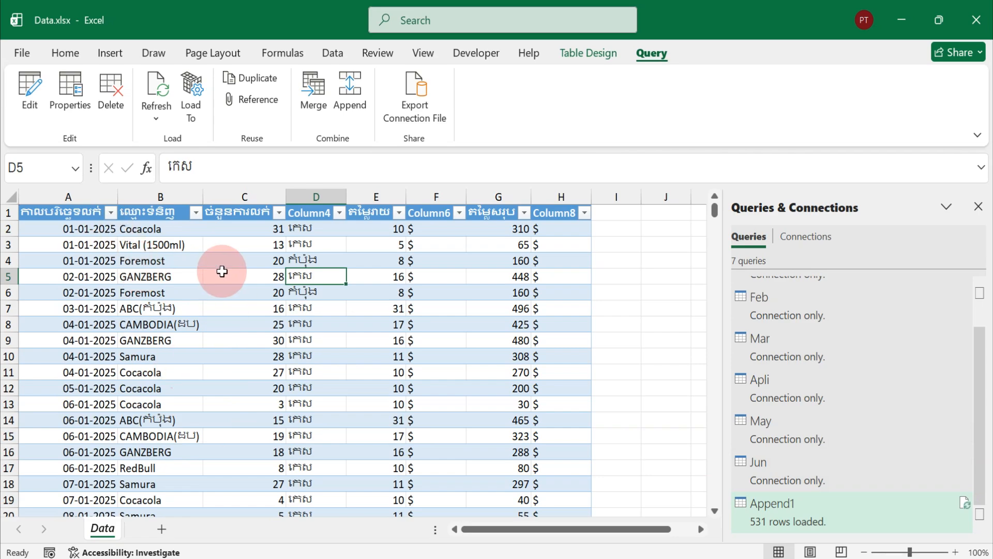
{"action": "left_click_drag", "start_coordinate": [978, 361], "coordinate": [958, 277]}
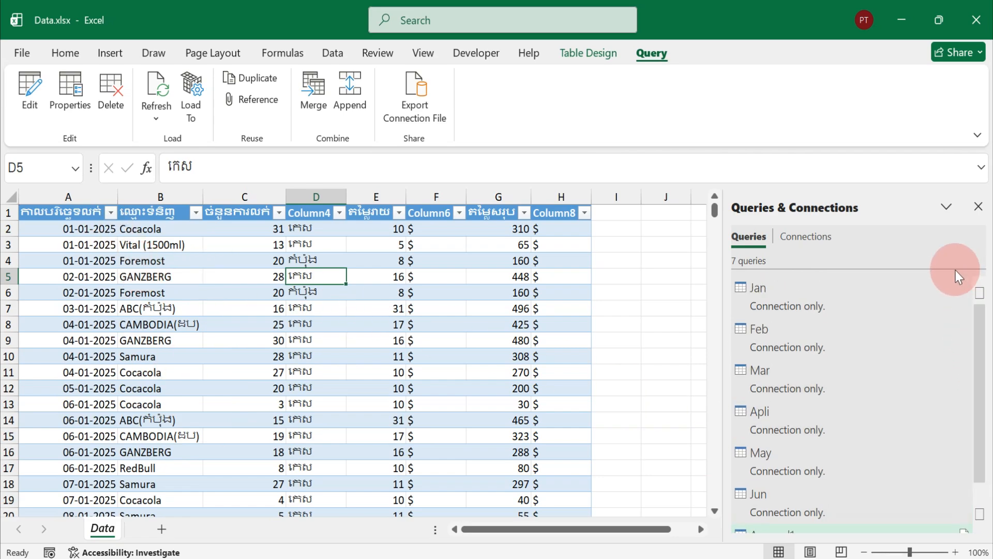